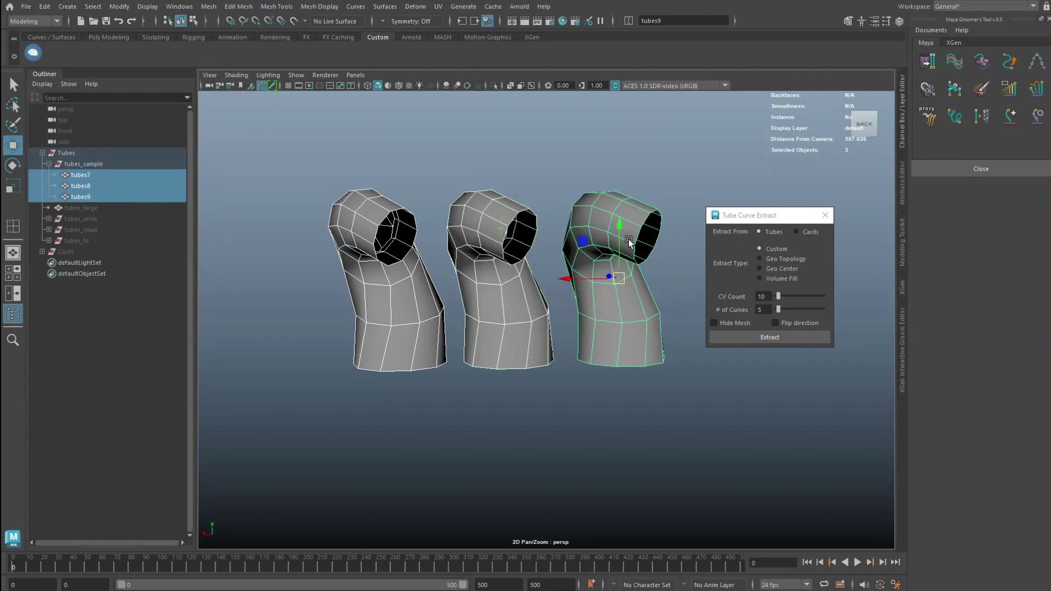
Step: Extract Custom curves from the three sample tubes with CV Count 10 and 5 curves, inspect them in isolation, and delete them
click(760, 336)
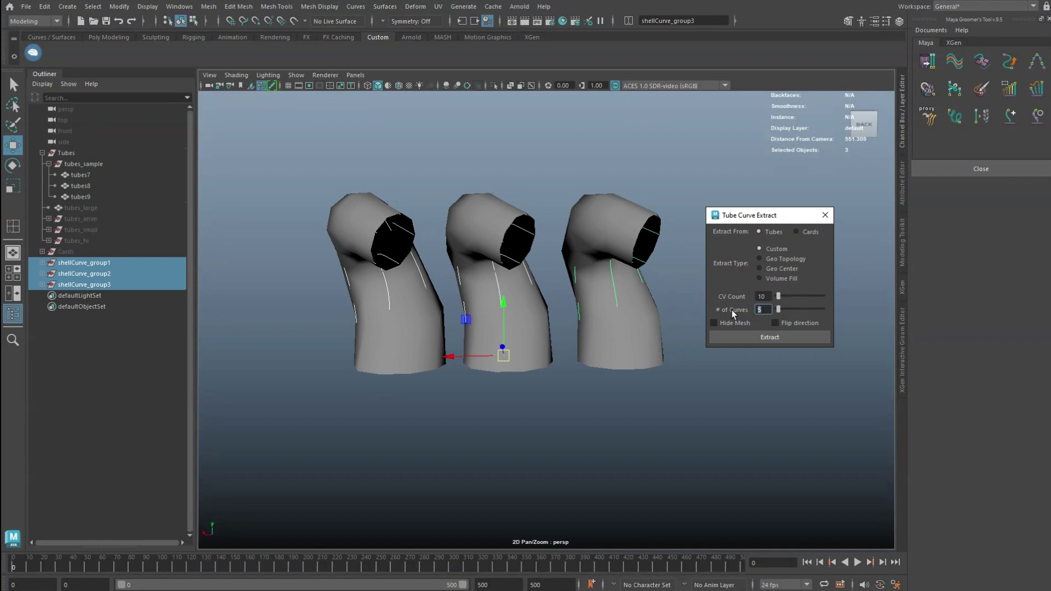
key(ctrl+1)
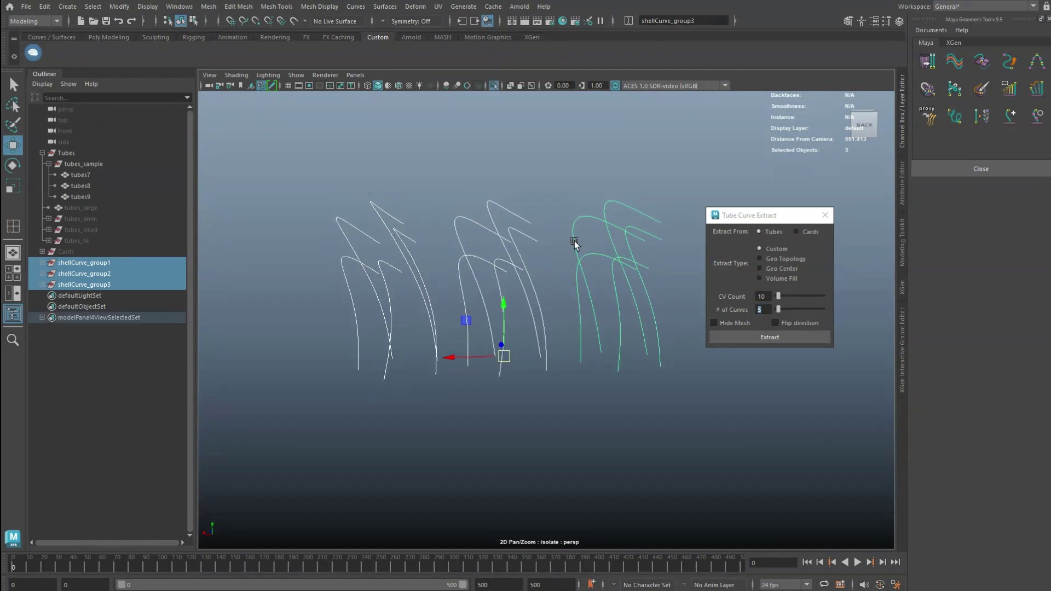
key(ctrl+1)
key(Delete)
Step: Try a Custom extraction of 55 curves on the three sample tubes and undo it
drag(779, 309, 797, 309)
click(767, 337)
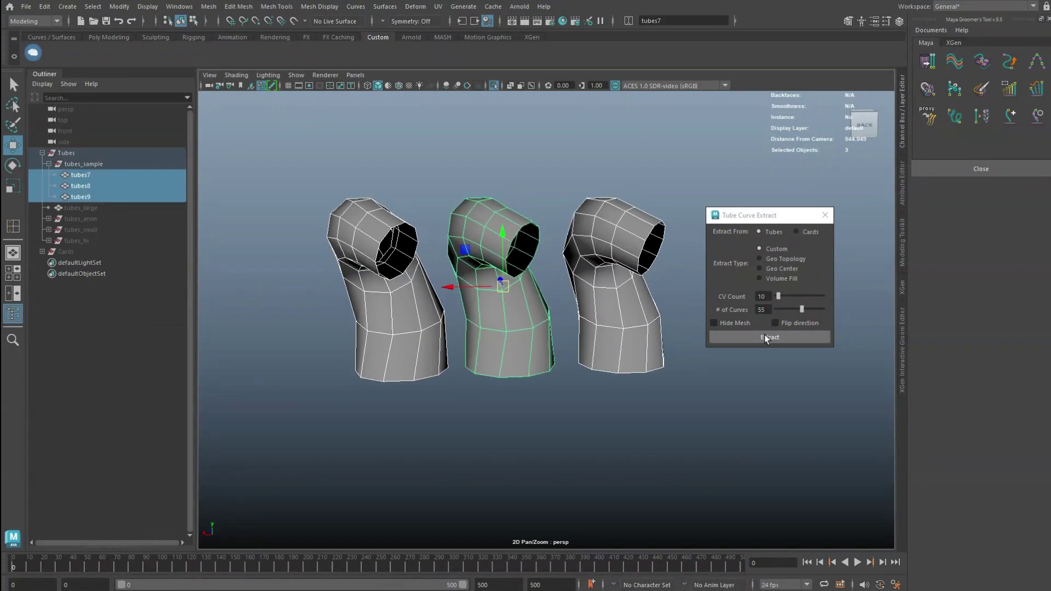
key(ctrl+z)
Step: Extract Custom curves from the sample tubes with 2 curves and CV Count 89, check them in isolation, and delete them
drag(780, 309, 776, 309)
click(766, 337)
key(ctrl+1)
click(613, 209)
click(590, 217)
key(Up)
key(ctrl+1)
key(Delete)
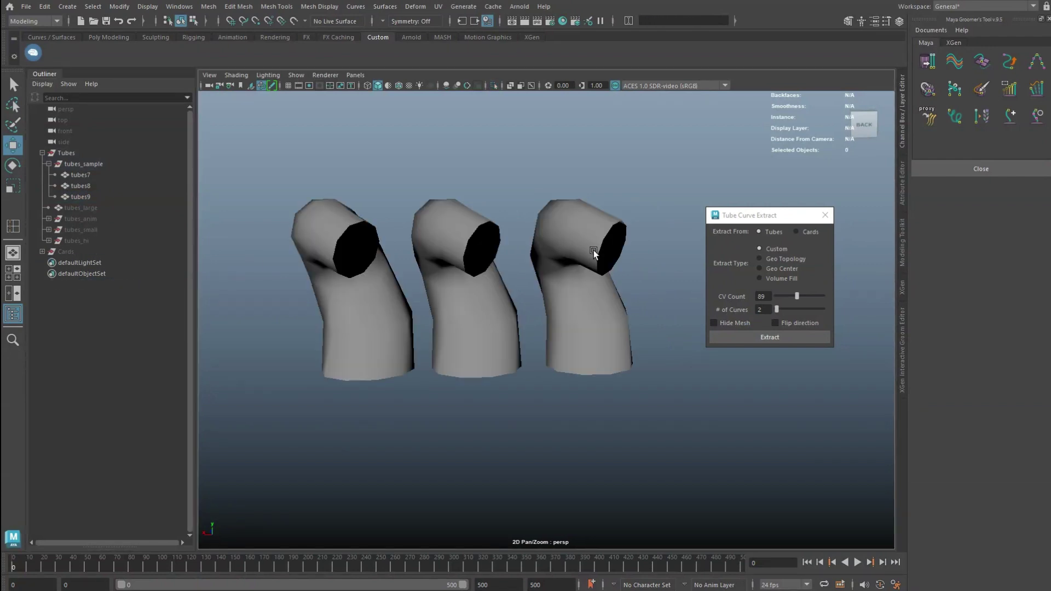
Step: Try a Custom extraction on the tubes9 mesh only with CV Count 11 and check the curves in isolation
click(593, 250)
drag(779, 296, 778, 310)
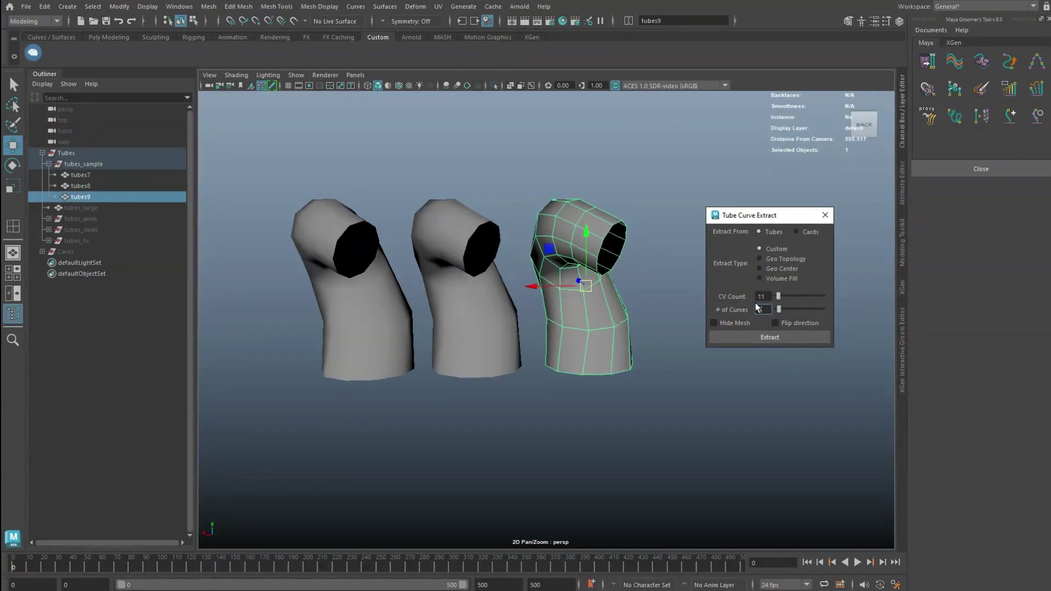
click(773, 336)
key(ctrl+1)
click(633, 240)
click(632, 238)
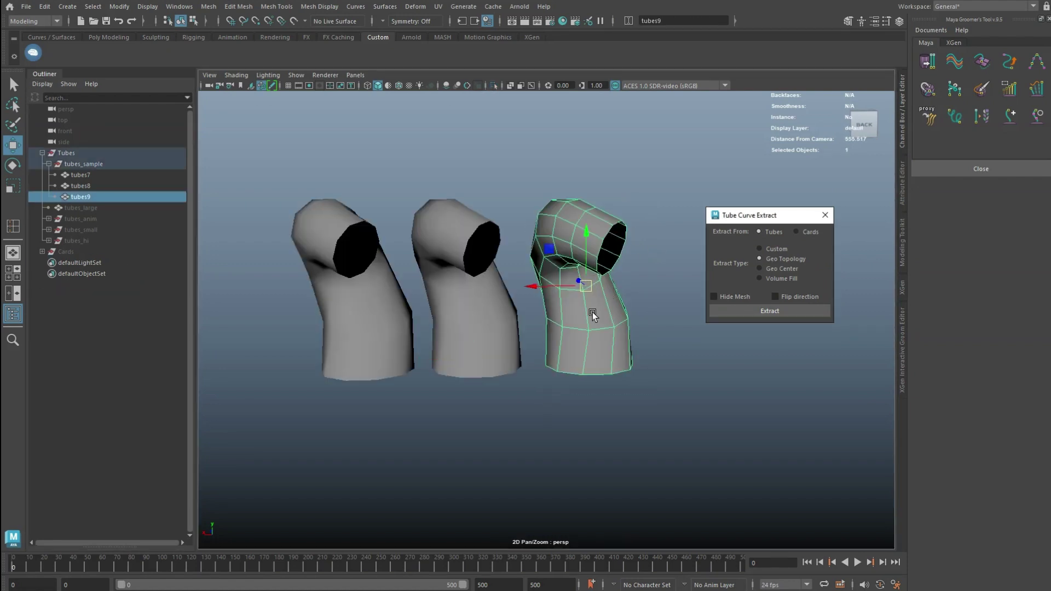
Step: Extract curves from tubes9 with the Geo Topology type and turn on wireframe over the shaded meshes
click(752, 310)
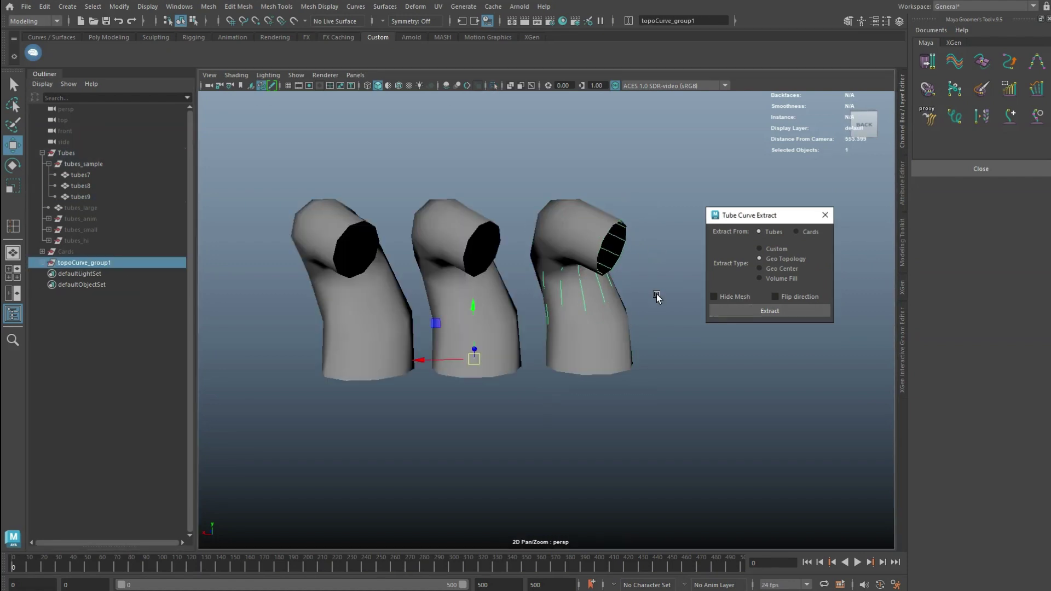
click(399, 86)
click(647, 216)
Step: Compare the extracted topology curve group with the tube edges in wireframe display and delete the group
click(148, 264)
key(4)
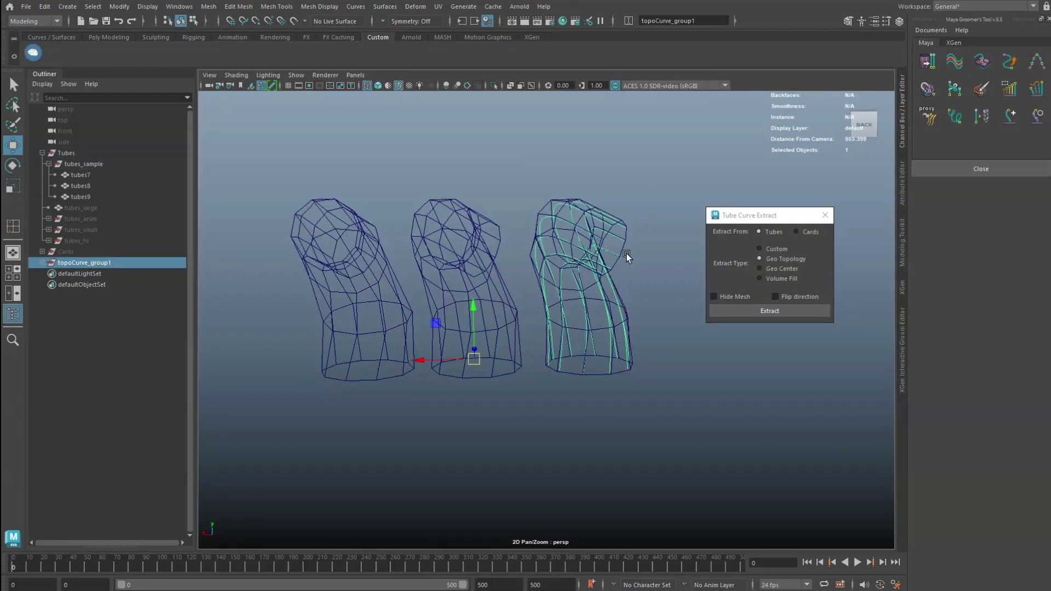
key(5)
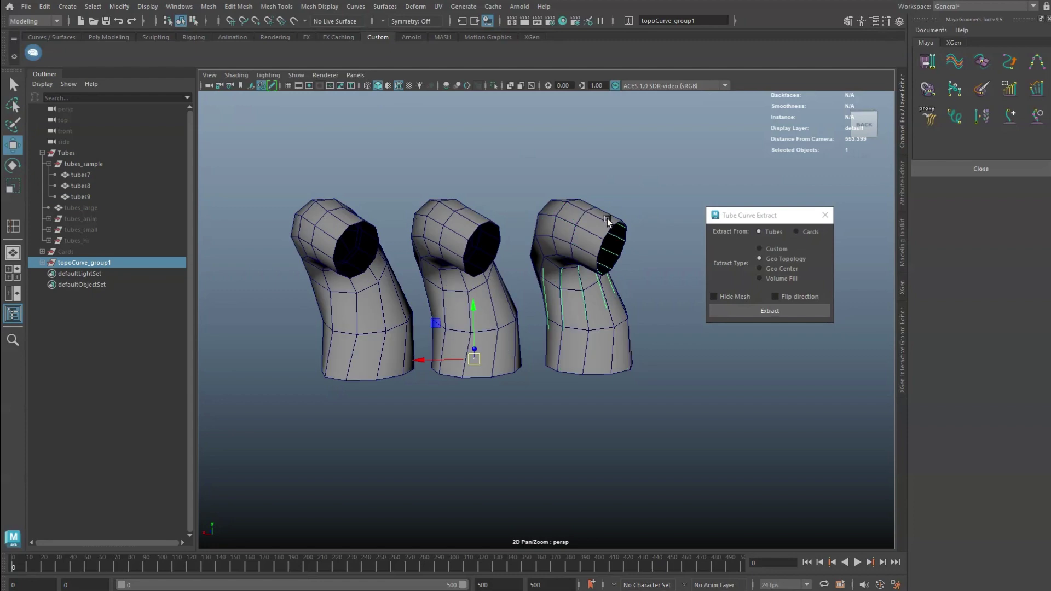
key(Delete)
Step: Extract Geo Center curves from all three sample tubes, inspect them from below, and delete them
click(760, 269)
click(586, 274)
shift+click(482, 274)
shift+click(374, 274)
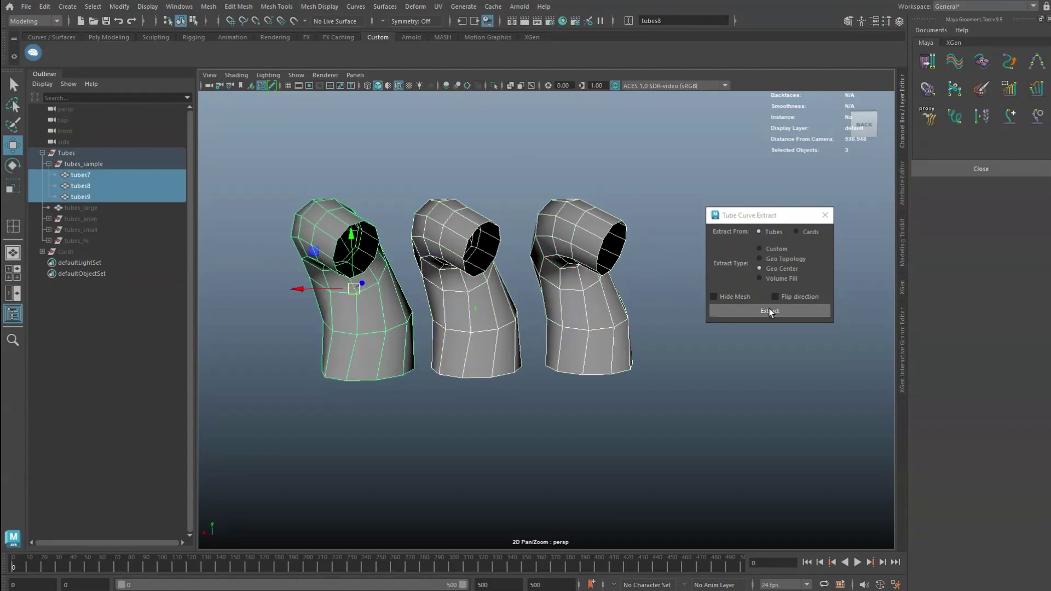
click(770, 311)
alt+drag(645, 290, 651, 264)
key(Delete)
Step: Try a Volume Fill extraction on tubes9, inspect the curves inside the tube, and delete them
click(618, 300)
click(772, 279)
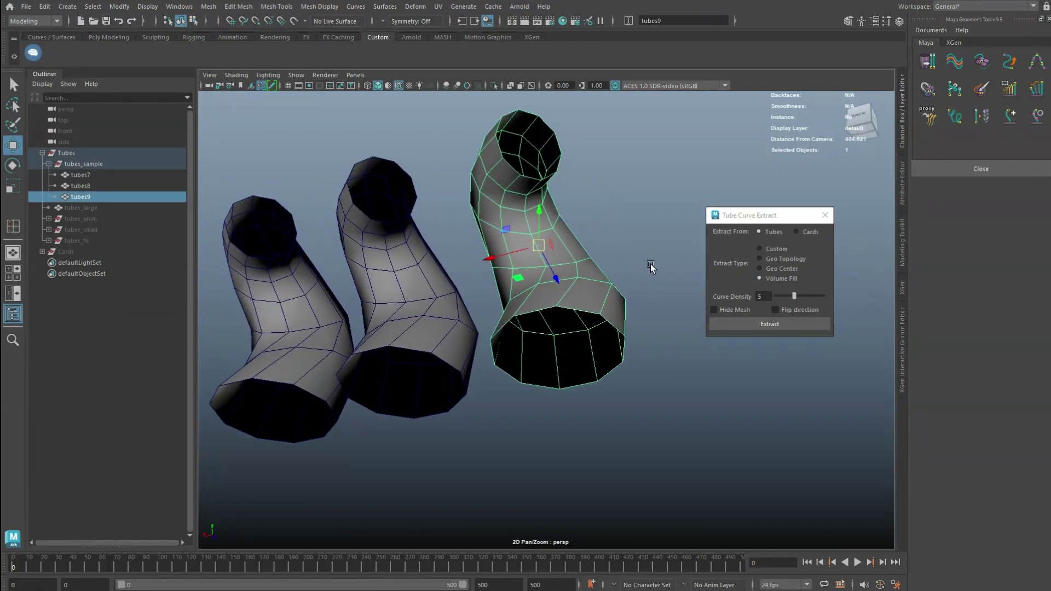
mouse_move(797, 295)
mouse_down()
mouse_move(778, 296)
mouse_move(816, 297)
mouse_up()
double_click(762, 296)
alt+drag(637, 282, 636, 276)
alt+drag(642, 329, 691, 280)
click(746, 325)
key(Delete)
Step: Try a Volume Fill extraction on tubes9 with the curve density raised, inspect the curves, and delete them
drag(795, 296, 830, 299)
click(594, 293)
click(784, 329)
alt+drag(646, 299, 296, 258)
key(Delete)
Step: Try a Volume Fill extraction on tubes9 with the curve density lowered again and undo it
alt+drag(493, 274, 526, 268)
click(793, 298)
click(780, 321)
alt+drag(635, 329, 588, 288)
key(ctrl+z)
Step: Extract a Geo Center curve from tubes9 with Flip direction enabled, check it in wireframe, and delete it
click(588, 288)
click(797, 310)
click(773, 269)
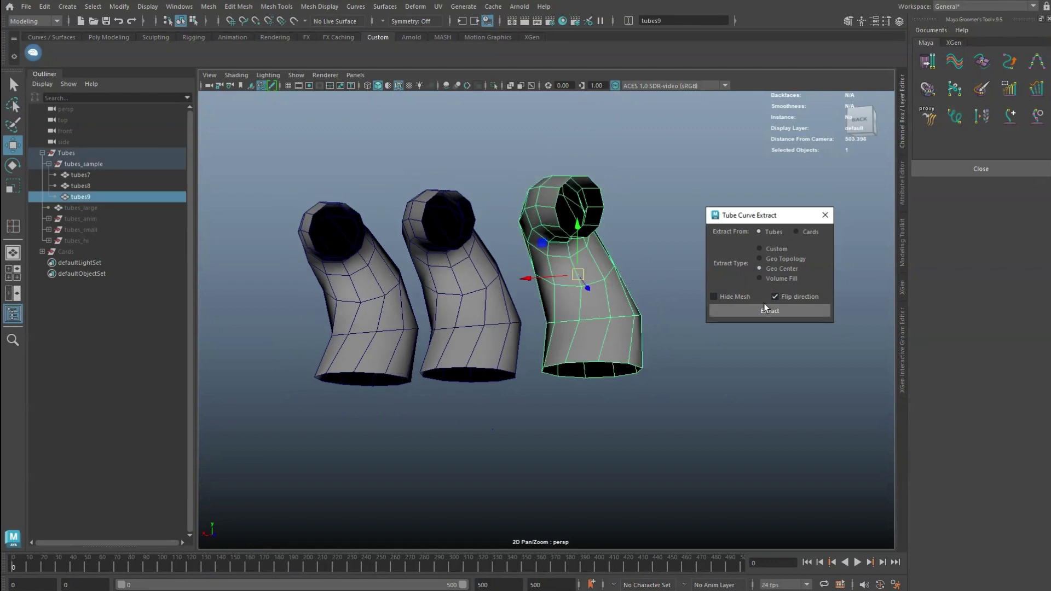
mouse_move(691, 305)
alt+mouse_down()
mouse_move(657, 317)
mouse_move(617, 293)
mouse_move(648, 284)
alt+mouse_up()
key(4)
key(5)
key(Delete)
Step: Extract Geo Topology curves from tubes9 with Flip direction enabled, check them in wireframe, and delete them
click(759, 259)
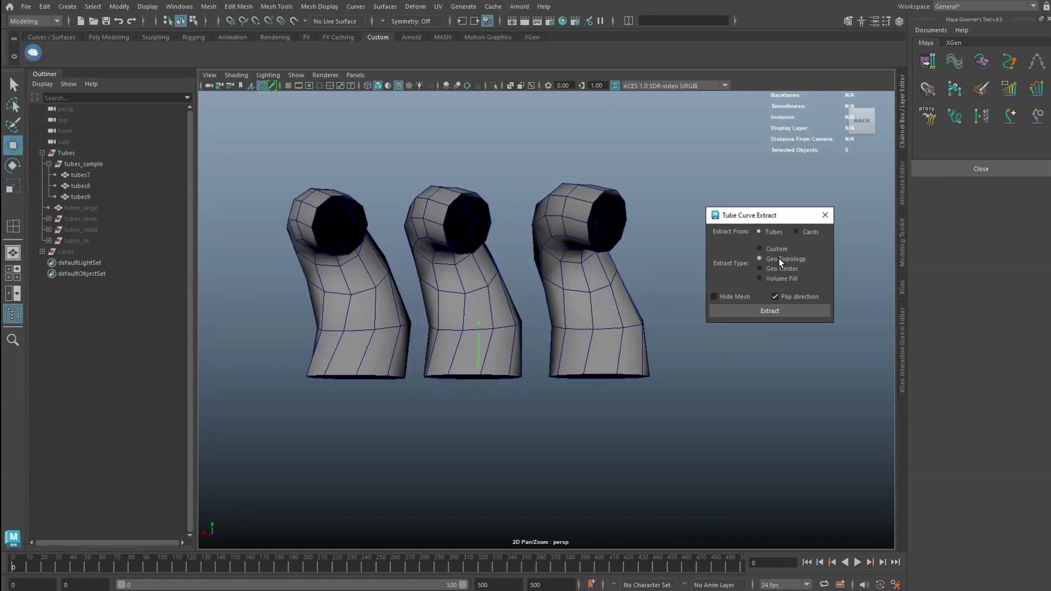
click(762, 311)
key(4)
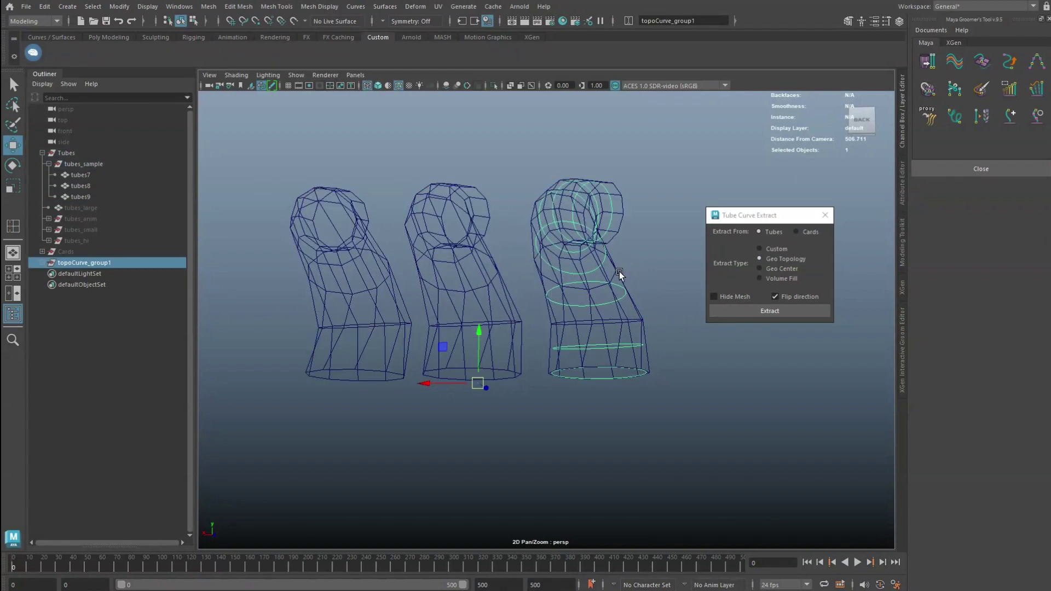
key(Delete)
key(5)
Step: Extract Geo Topology curves from each of the three sample tubes in turn with Hide Mesh enabled and Flip direction off
click(635, 279)
click(722, 297)
click(751, 311)
click(471, 296)
click(734, 310)
click(392, 296)
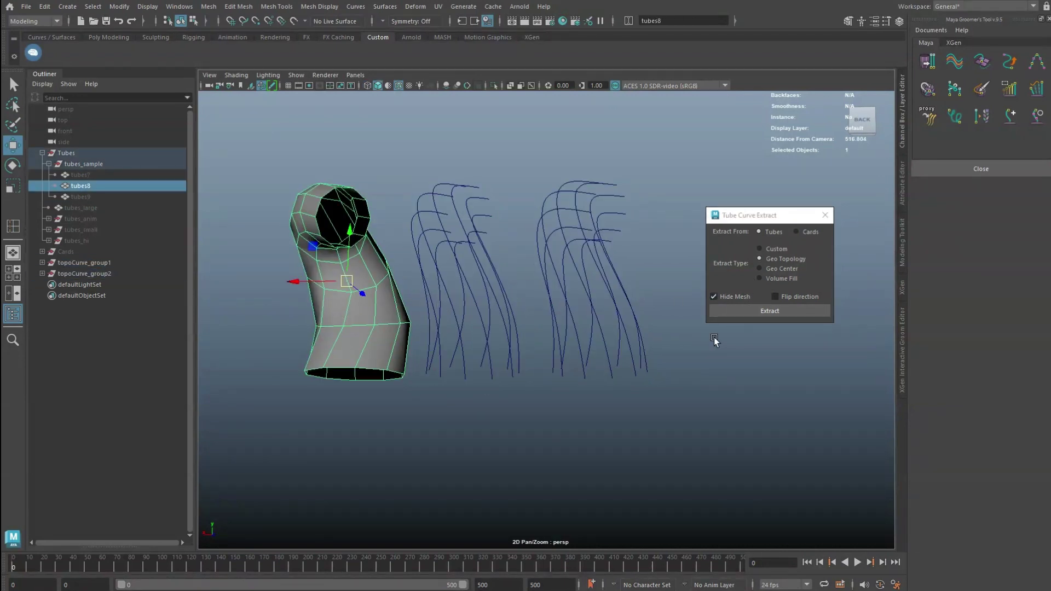
click(749, 316)
Step: Delete the three extracted topology curve groups and unhide the three sample tube meshes
click(113, 265)
shift+click(109, 286)
key(Delete)
click(88, 174)
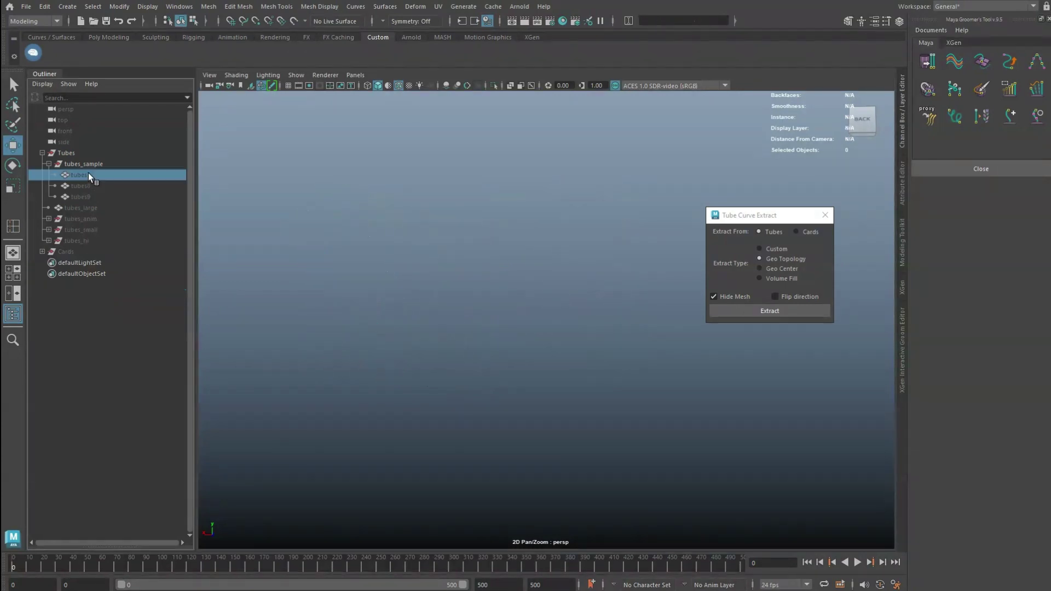
shift+click(82, 196)
key(shift+h)
Step: Hide the tubes_sample group and unhide the tubes_large mesh
click(49, 163)
click(72, 163)
key(ctrl+h)
click(88, 175)
key(shift+h)
Step: Try a Volume Fill extraction on tubes_large with Curve Density 5 and undo it
alt+drag(438, 230, 617, 236)
key(f)
click(631, 188)
click(618, 236)
click(787, 276)
mouse_move(652, 283)
alt+mouse_down()
mouse_move(640, 282)
mouse_move(623, 303)
mouse_move(566, 300)
mouse_move(642, 287)
alt+mouse_up()
click(776, 322)
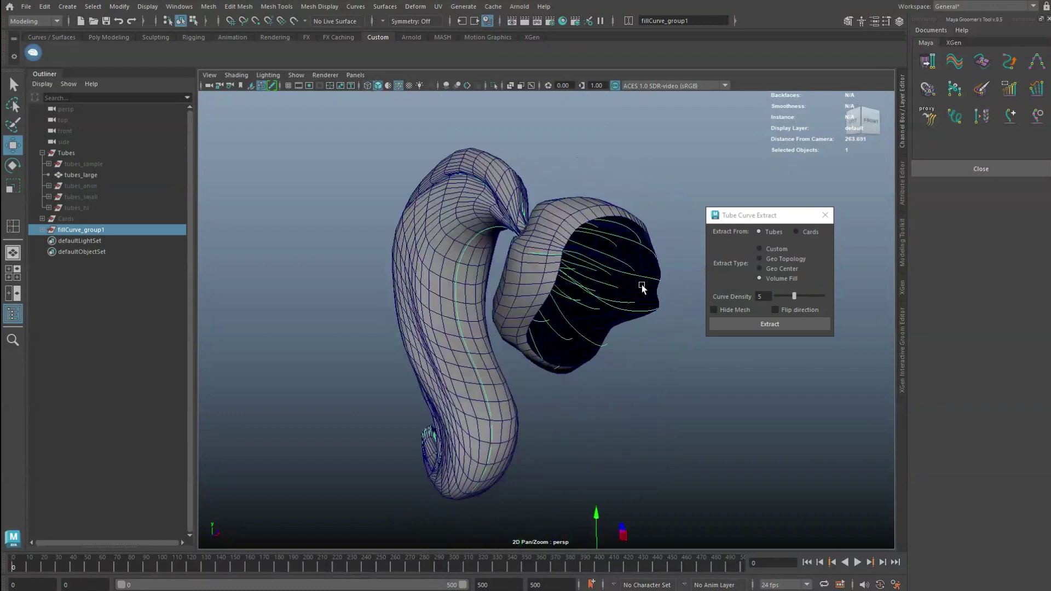
key(ctrl+z)
Step: Extract Volume Fill curves from tubes_large at a higher curve density, inspect them, and delete them
drag(795, 296, 824, 296)
click(789, 323)
alt+drag(626, 305, 566, 295)
key(Delete)
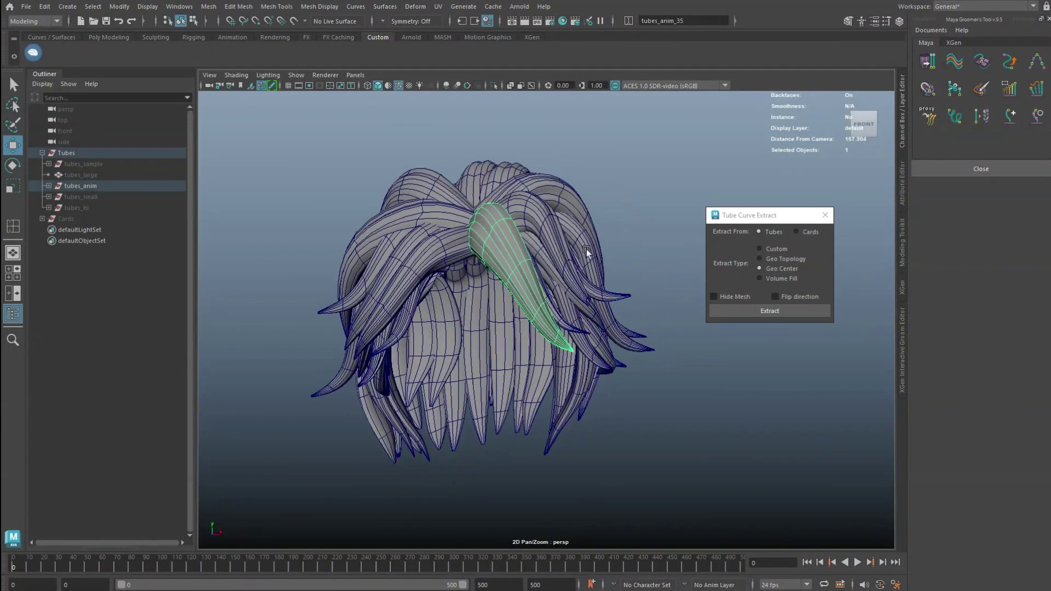
Step: Extract Volume Fill curves from the selected front strand of tubes_anim with Curve Density 4 and Hide Mesh enabled
alt+drag(586, 248, 604, 294)
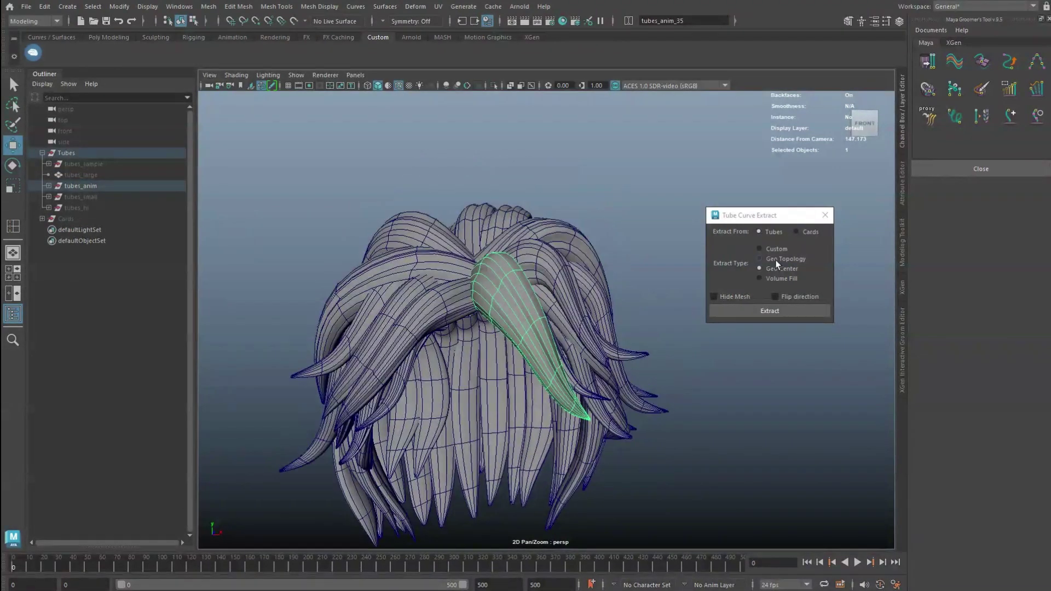
click(759, 278)
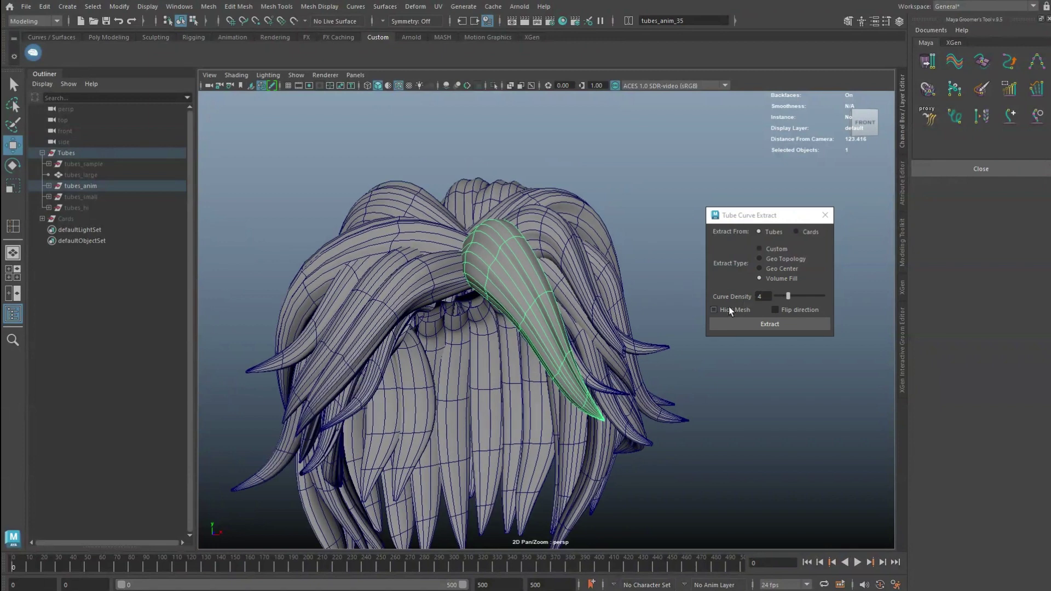
click(724, 308)
click(770, 324)
Step: Extract Volume Fill curves from further tubes_anim strands, adjusting the curve density between extractions
click(482, 296)
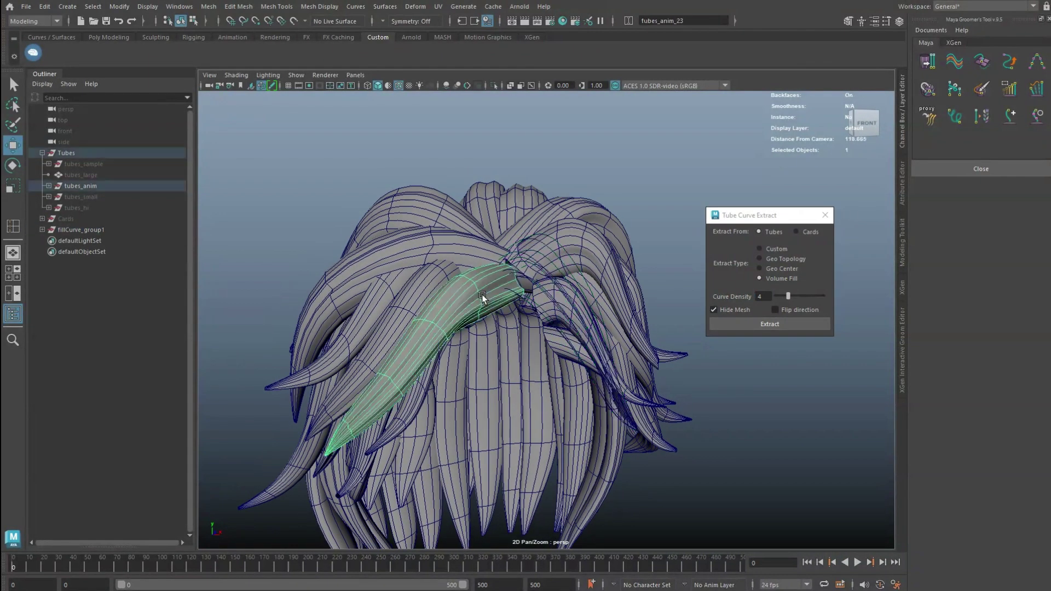
click(770, 323)
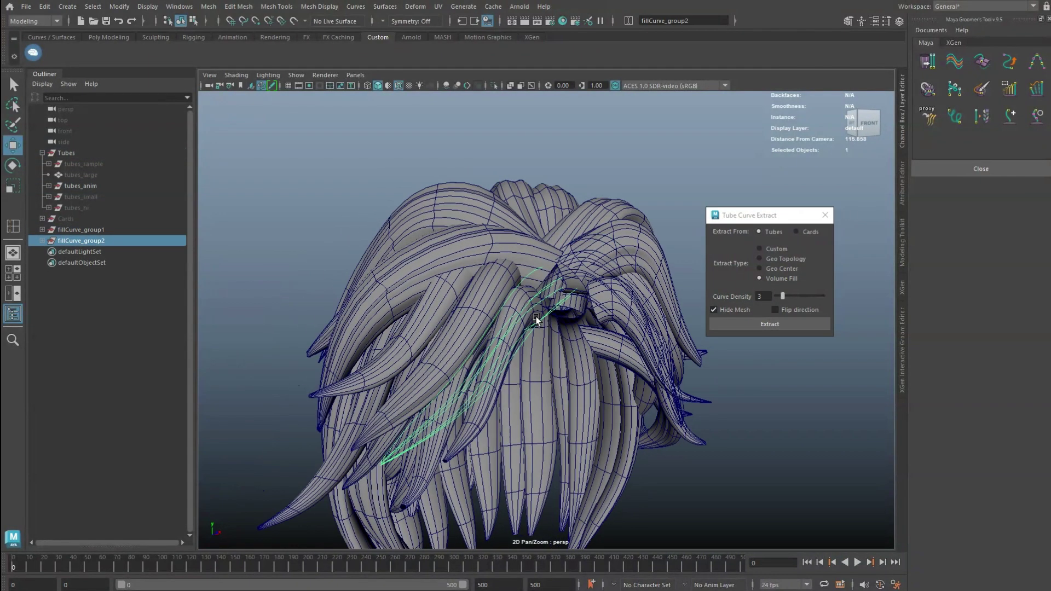
drag(783, 296, 784, 298)
click(770, 323)
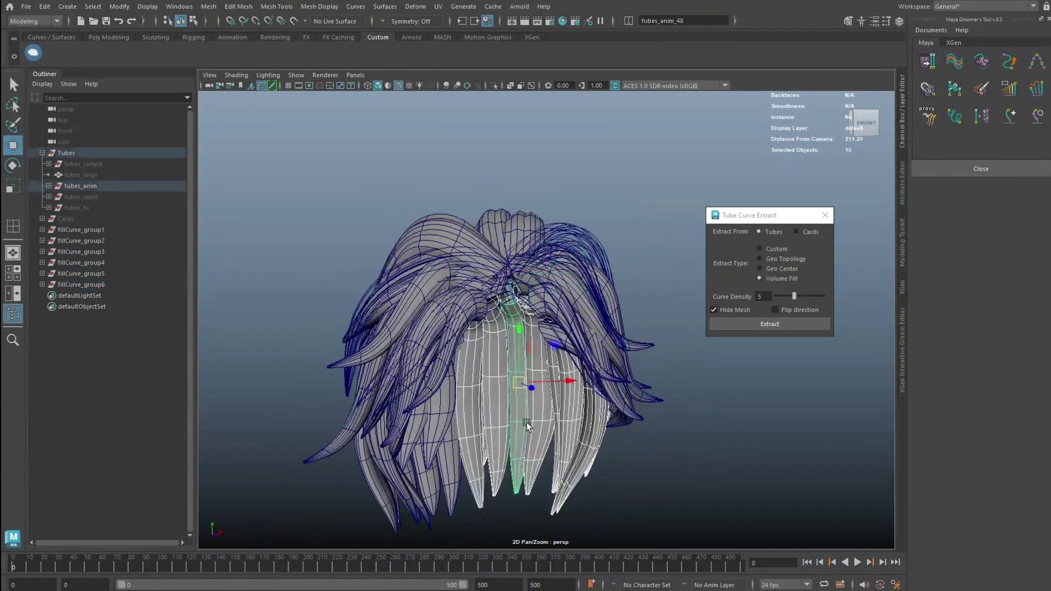
Step: Hide the first six fill curve groups and review the curves extracted from the other tubes_anim strands
shift+click(93, 284)
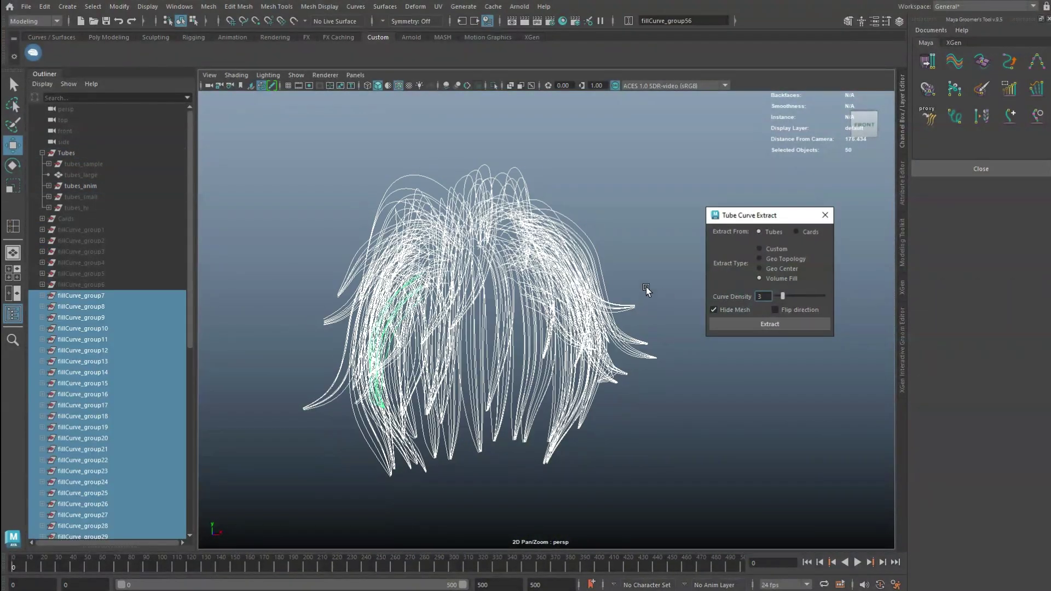
click(618, 287)
alt+drag(646, 289, 589, 290)
click(97, 362)
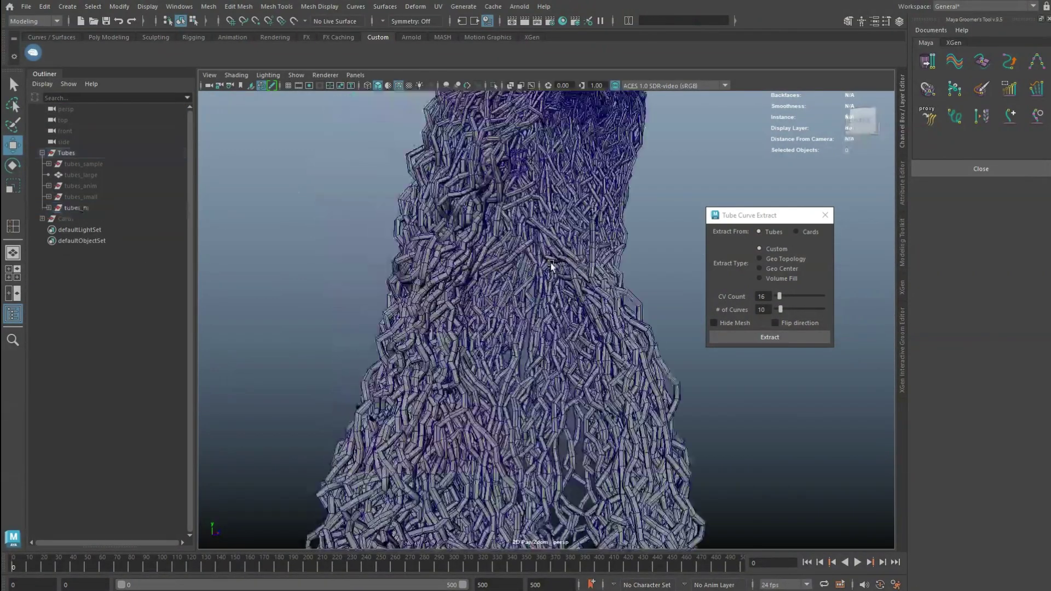
Step: Select the strands along one side of the tubes_hi hair and set the extract type to Geo Center
mouse_move(552, 268)
alt+mouse_down()
mouse_move(389, 270)
mouse_move(521, 272)
mouse_move(605, 256)
mouse_move(572, 269)
alt+mouse_up()
click(573, 269)
click(624, 208)
scroll(625, 208, down, 3)
alt+drag(625, 230, 383, 307)
scroll(507, 287, up, 3)
alt+drag(507, 287, 519, 309)
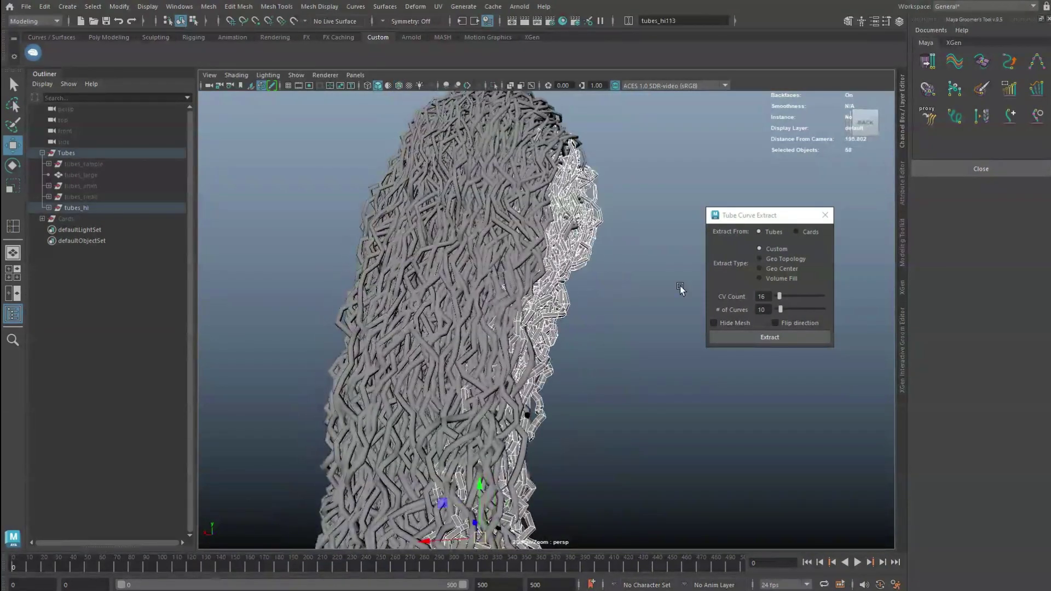
click(773, 260)
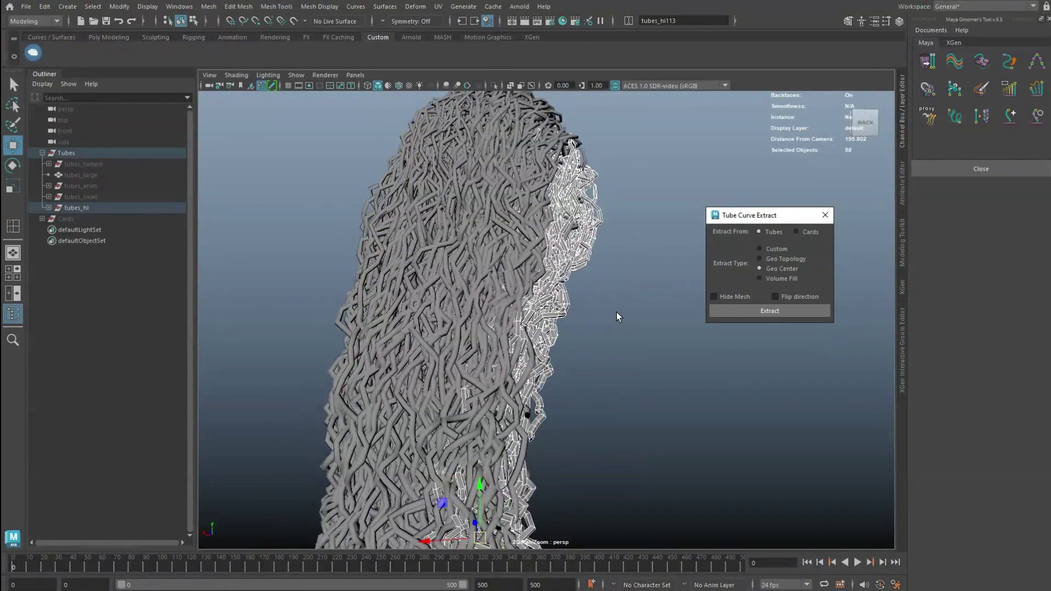
Step: Extract the center curves of the selected tubes_hi strands and inspect them in isolation
alt+drag(603, 309, 541, 314)
key(ctrl+1)
click(486, 307)
drag(575, 126, 296, 493)
alt+drag(541, 313, 483, 311)
key(ctrl+1)
click(548, 304)
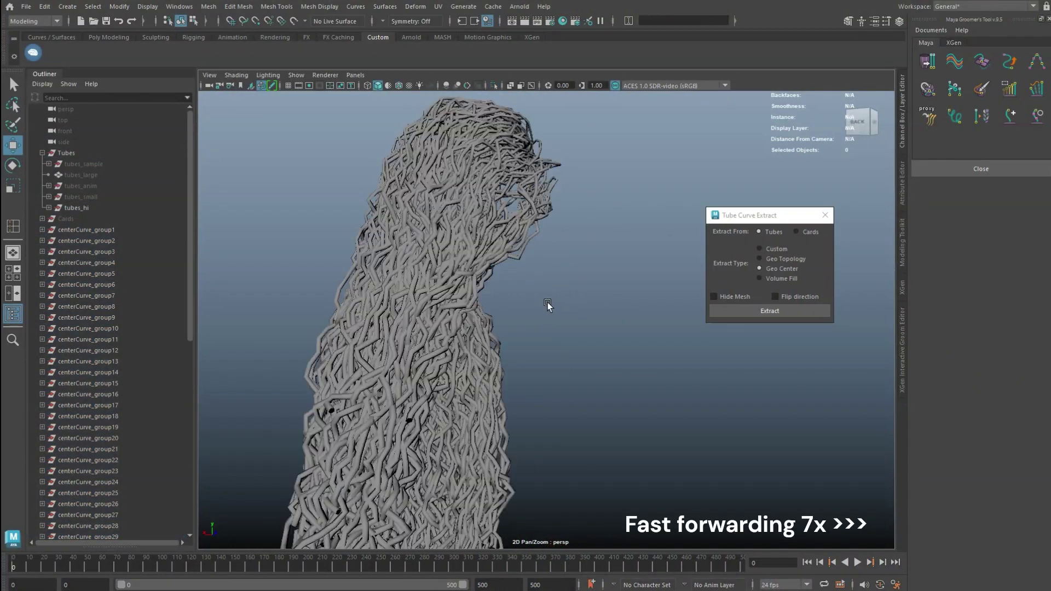
Step: Delete all the extracted center curve groups
alt+drag(547, 304, 563, 275)
key(backslash)
click(87, 229)
scroll(109, 306, down, 10)
shift+click(111, 506)
key(Delete)
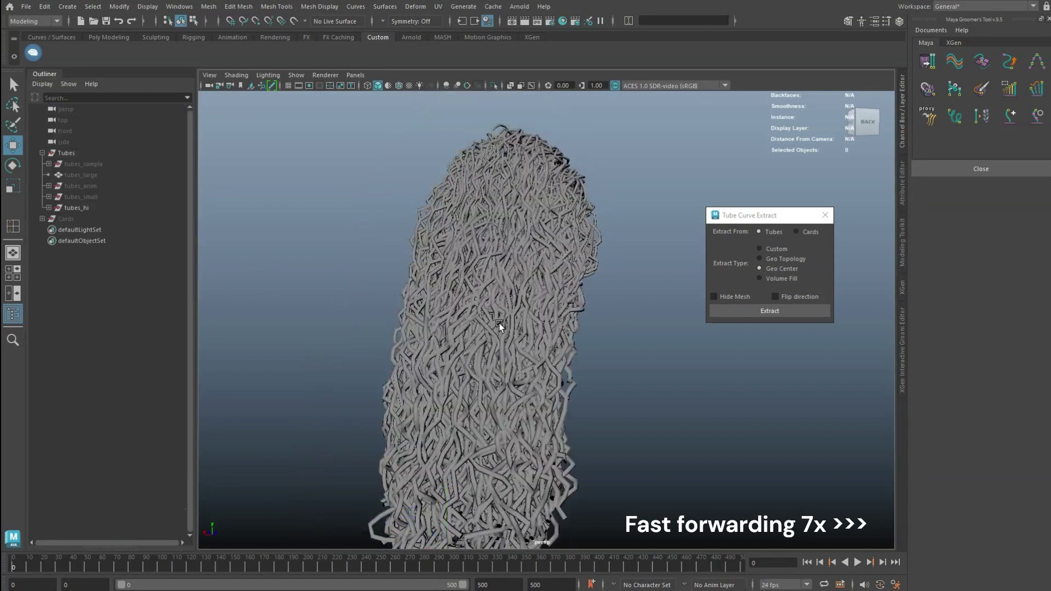
Step: Select the tubes_hi strands across the whole hair and extract their Geo Center curves
alt+drag(499, 323, 466, 323)
drag(328, 121, 602, 526)
click(751, 310)
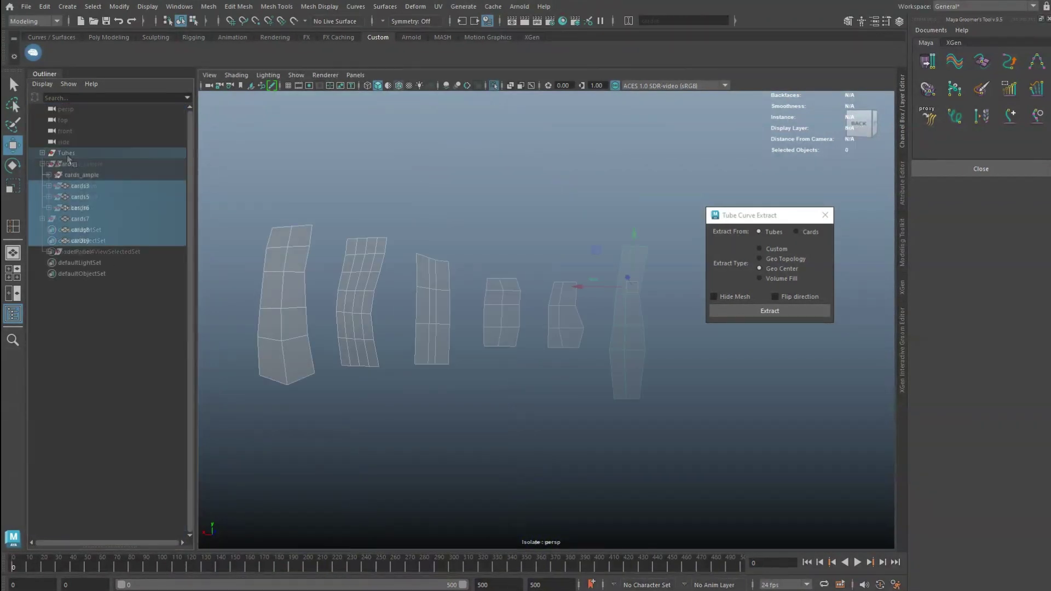
Step: Extract Custom curves from the six sample cards, using Cards as the source, with CV Count 6 and 5 curves
click(777, 249)
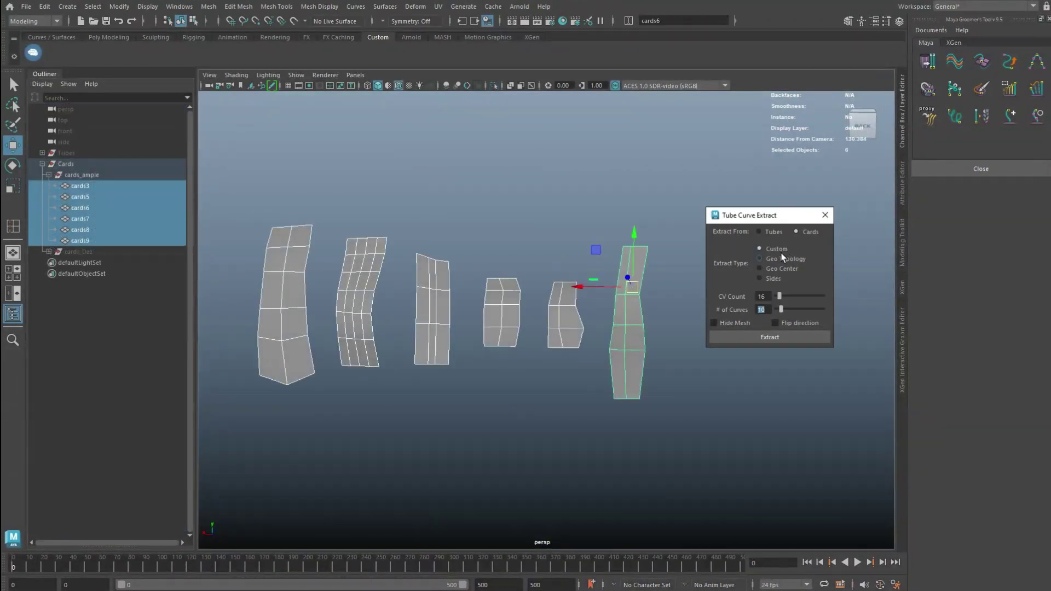
alt+drag(589, 272, 605, 270)
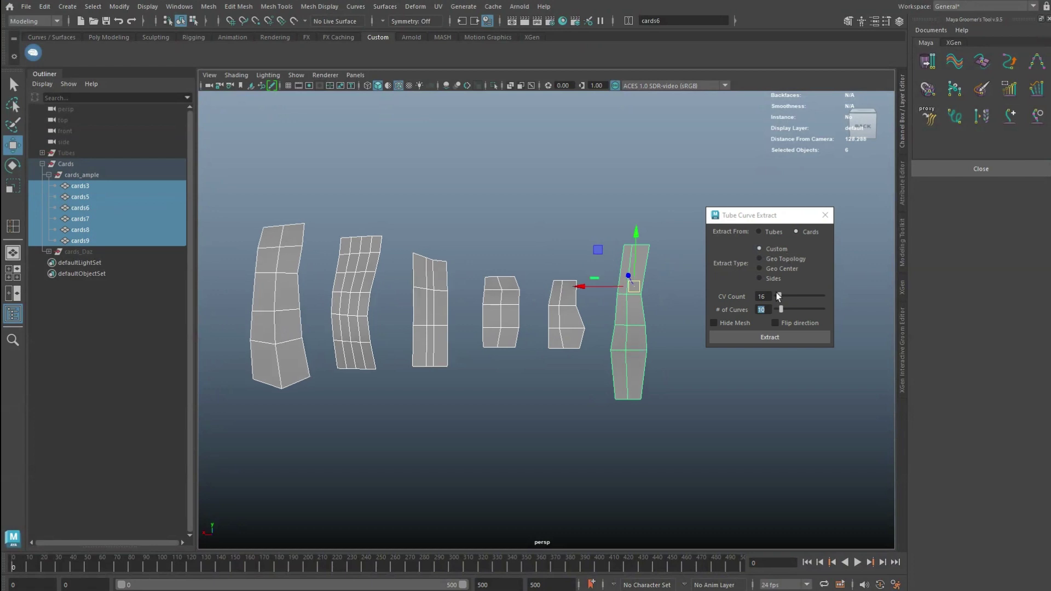
text(6)
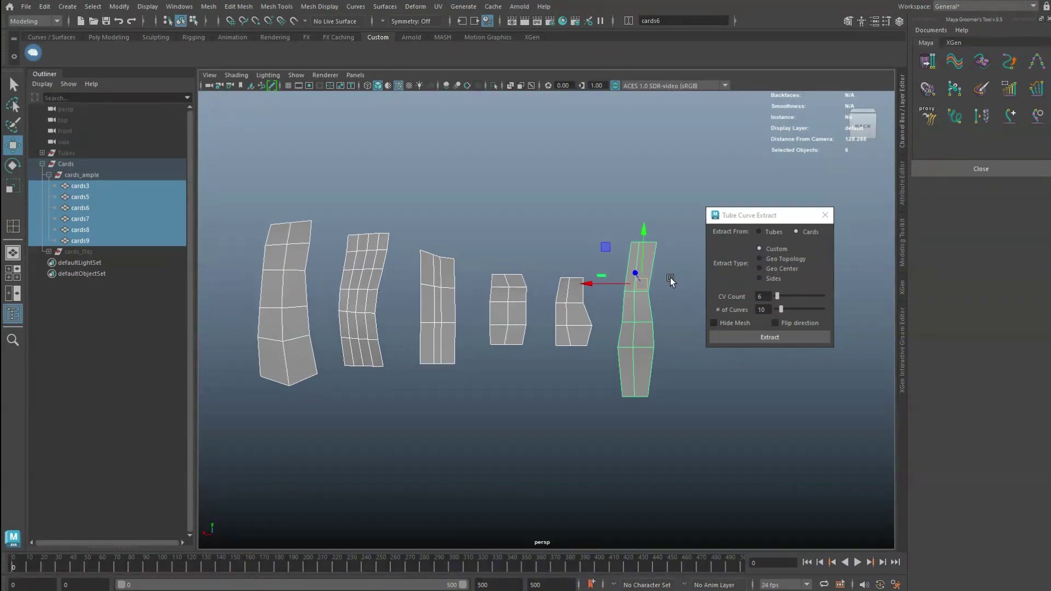
text(5)
click(770, 337)
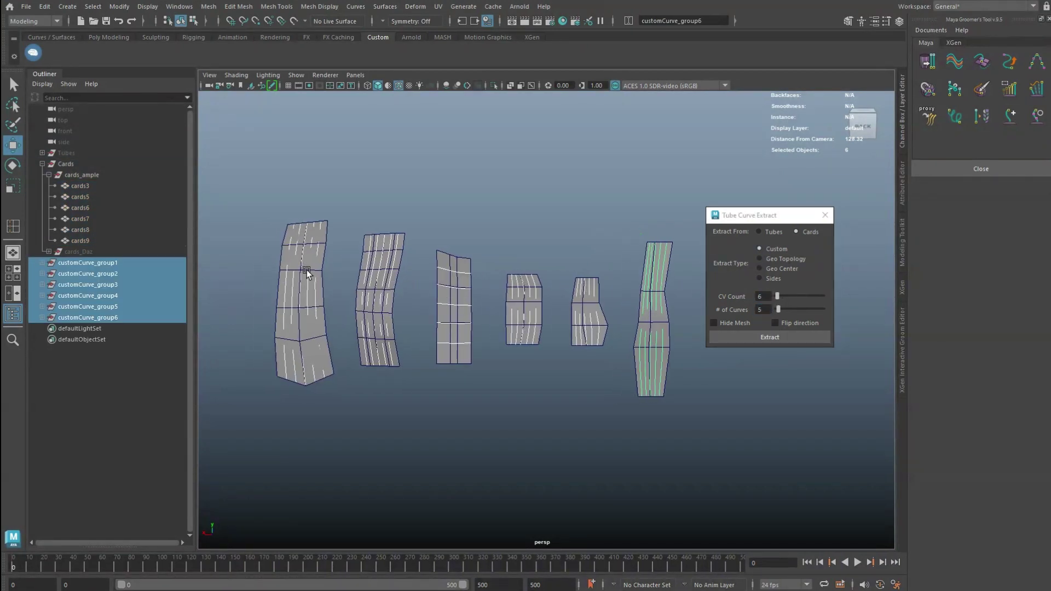
Step: Examine the direction of the extracted curves on the cards, especially on the third card
alt+middle_drag(507, 278, 479, 279)
mouse_move(544, 305)
alt+right_down()
mouse_move(570, 298)
mouse_move(551, 288)
alt+right_up()
alt+right_drag(431, 294, 556, 284)
scroll(557, 284, up, 5)
click(507, 233)
click(567, 221)
key(ctrl+z)
key(ctrl+z)
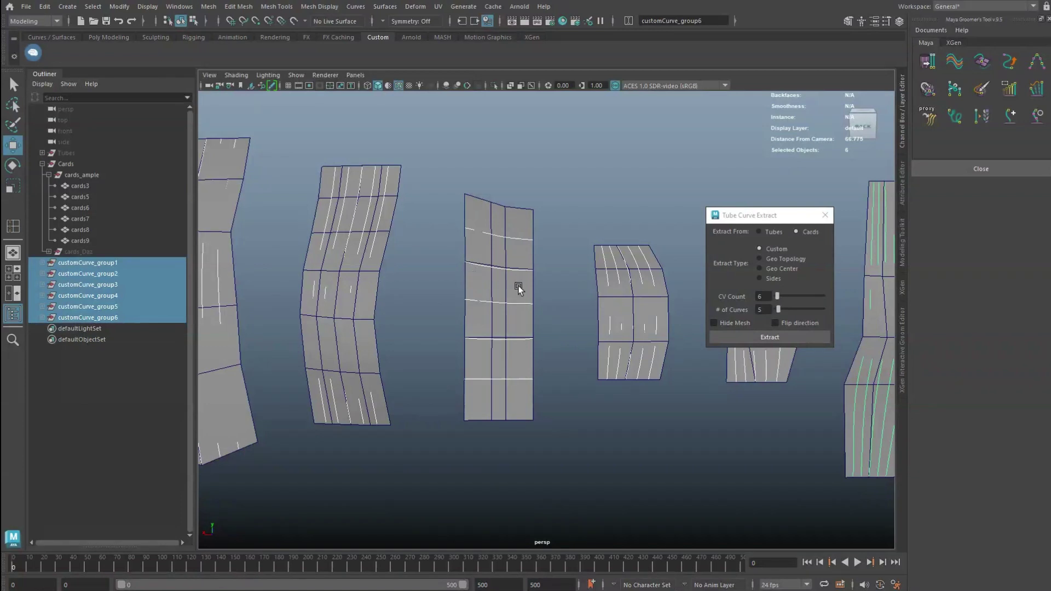
Step: Isolate the third card and examine its edge rows to see how its topology affects the curve direction
scroll(531, 320, up, 1)
click(515, 291)
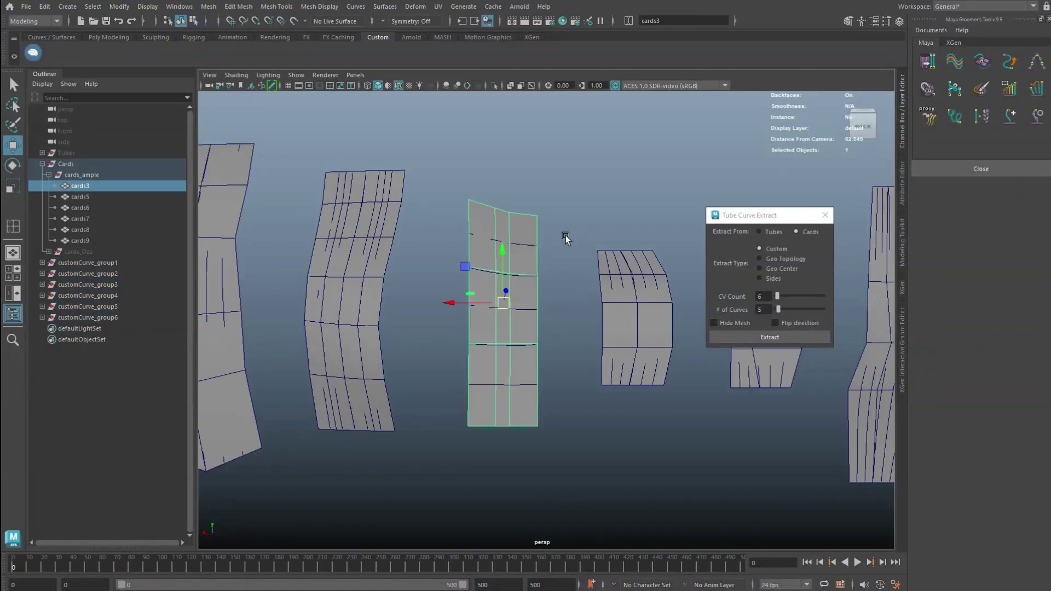
key(ctrl+1)
key(F10)
click(506, 232)
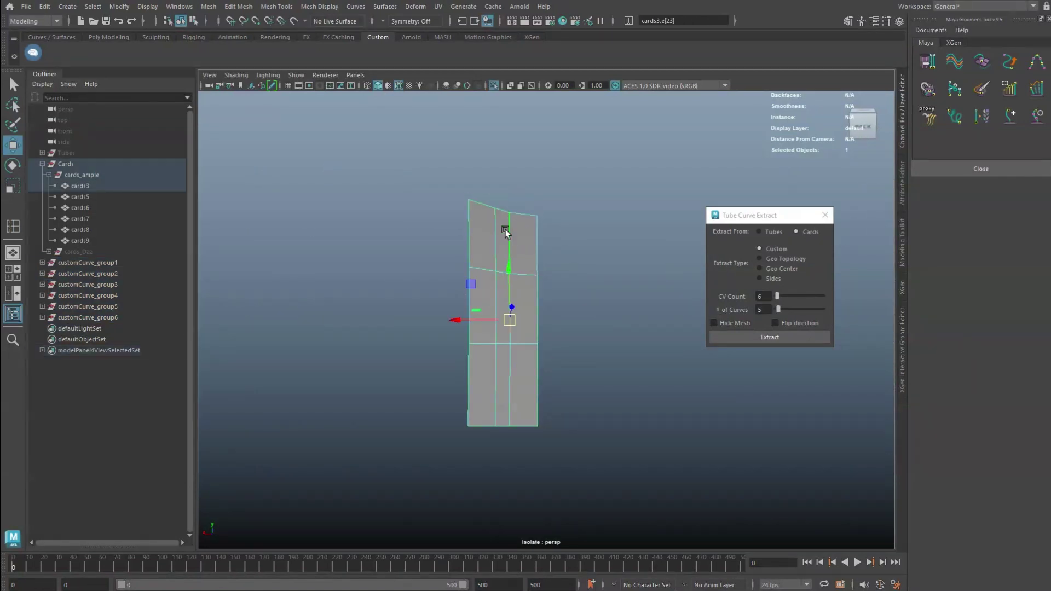
click(567, 234)
double_click(524, 274)
double_click(530, 343)
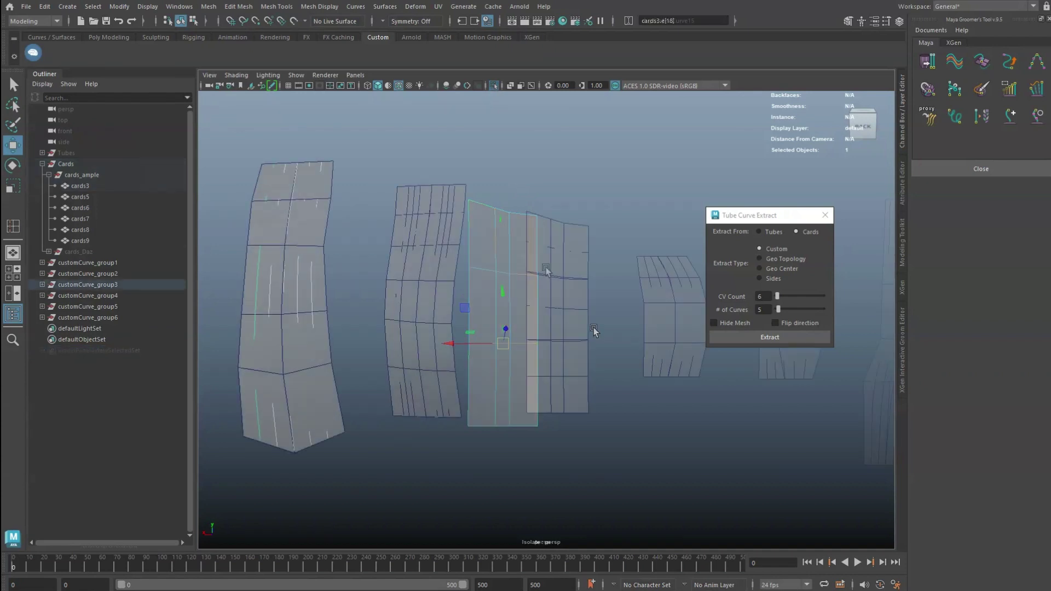
alt+drag(588, 263, 544, 255)
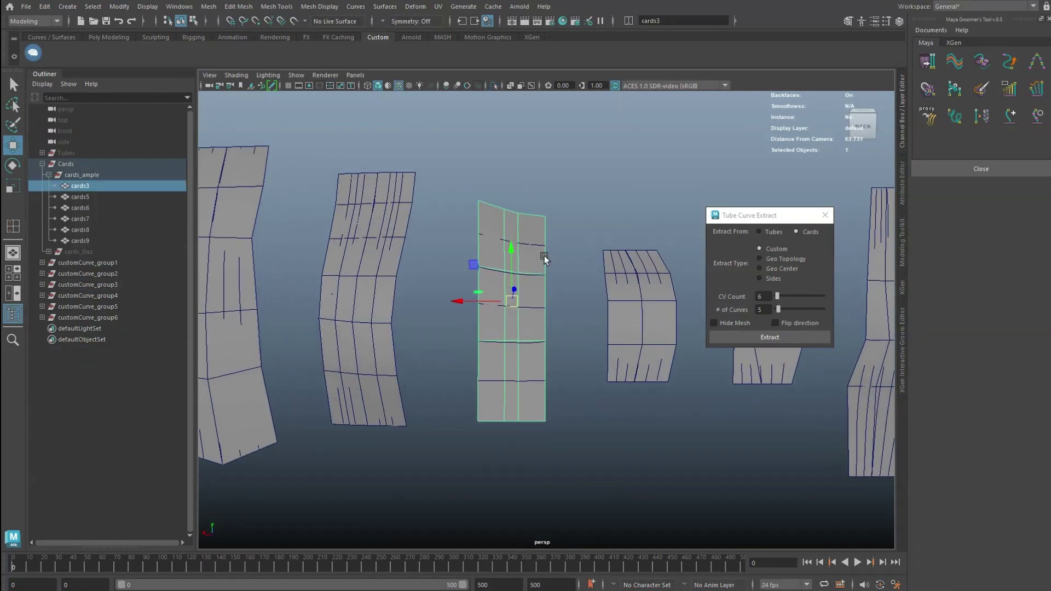
scroll(529, 211, up, 1)
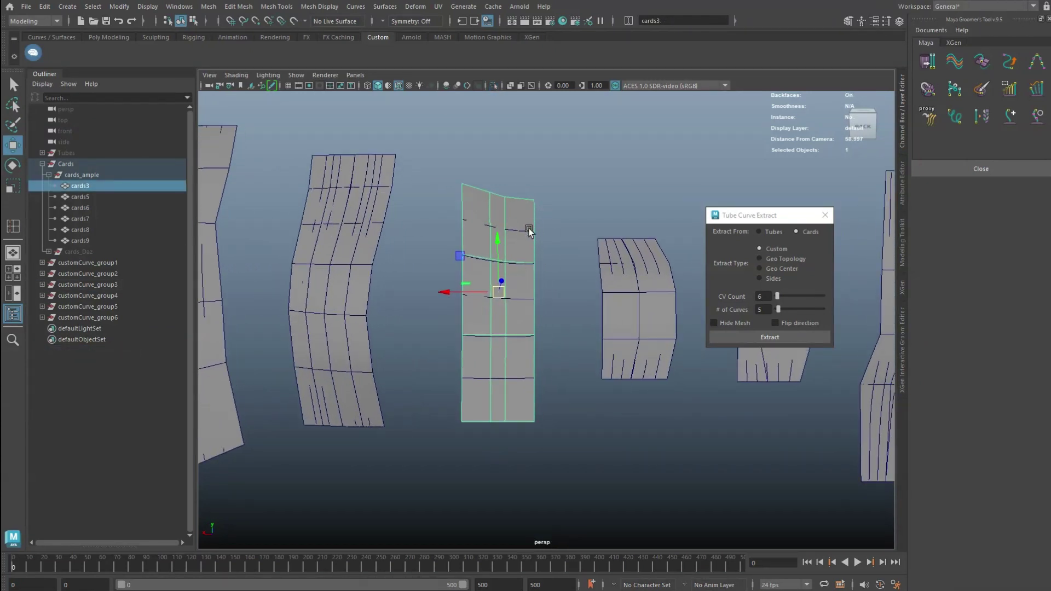
Step: Delete the third card's extracted curve group, customCurve_group1
click(529, 230)
click(88, 263)
key(Delete)
Step: Insert an extra horizontal edge loop across the third card and extract its Custom curves again with CV Count 6 and 5 curves
click(516, 242)
scroll(516, 224, up, 1)
key(y)
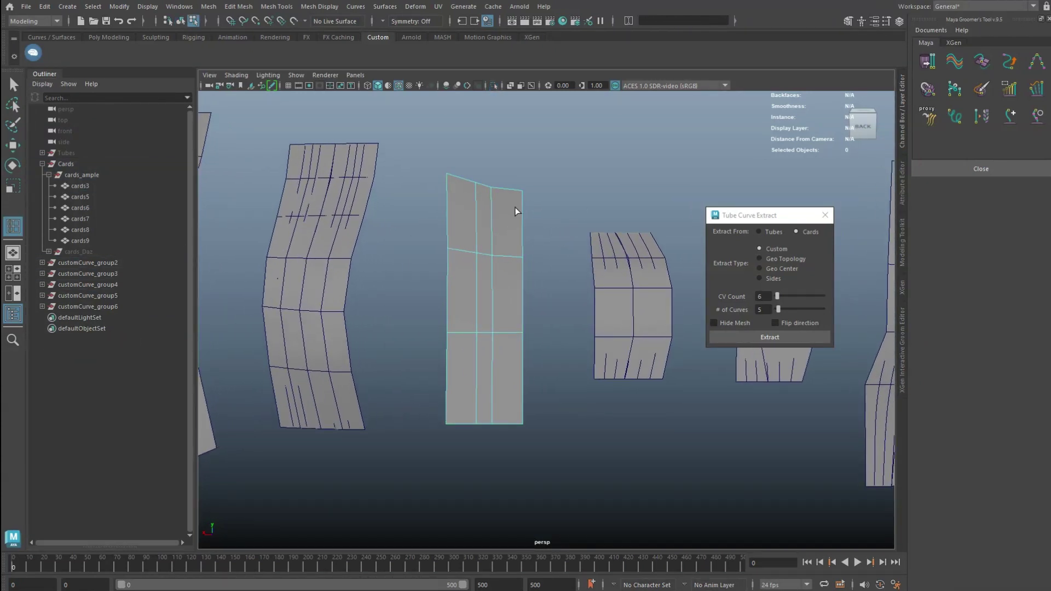
key(F8)
key(w)
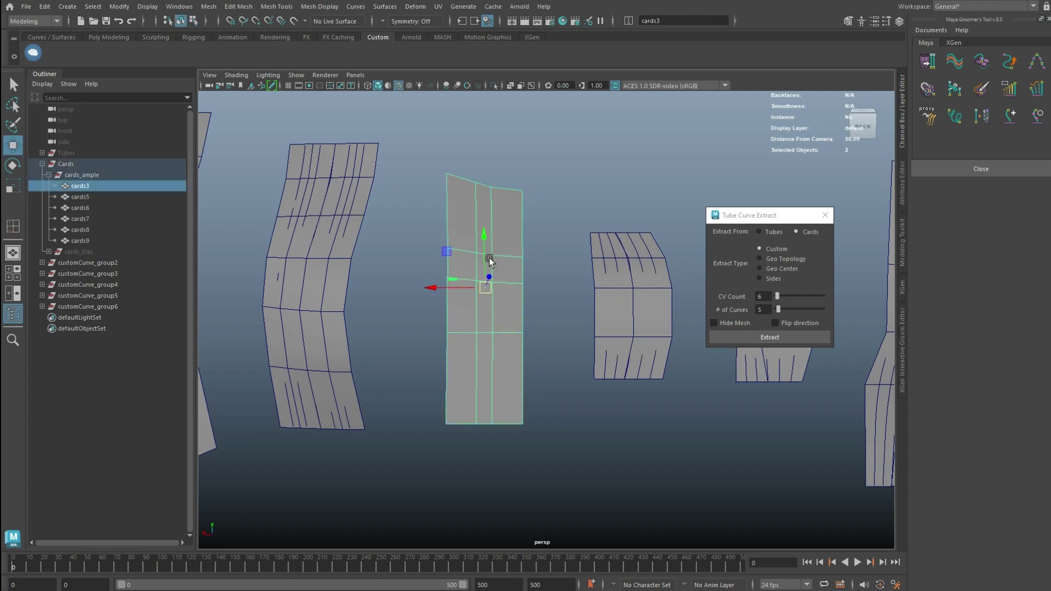
click(770, 337)
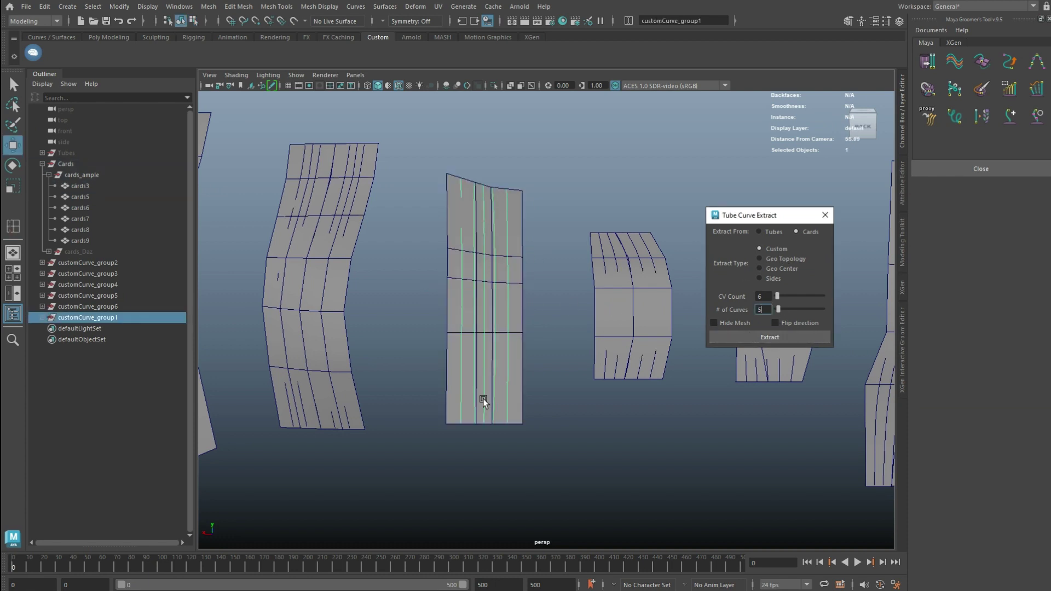
alt+drag(483, 399, 471, 267)
Step: Delete all six custom curve groups
click(177, 317)
shift+click(116, 264)
key(Delete)
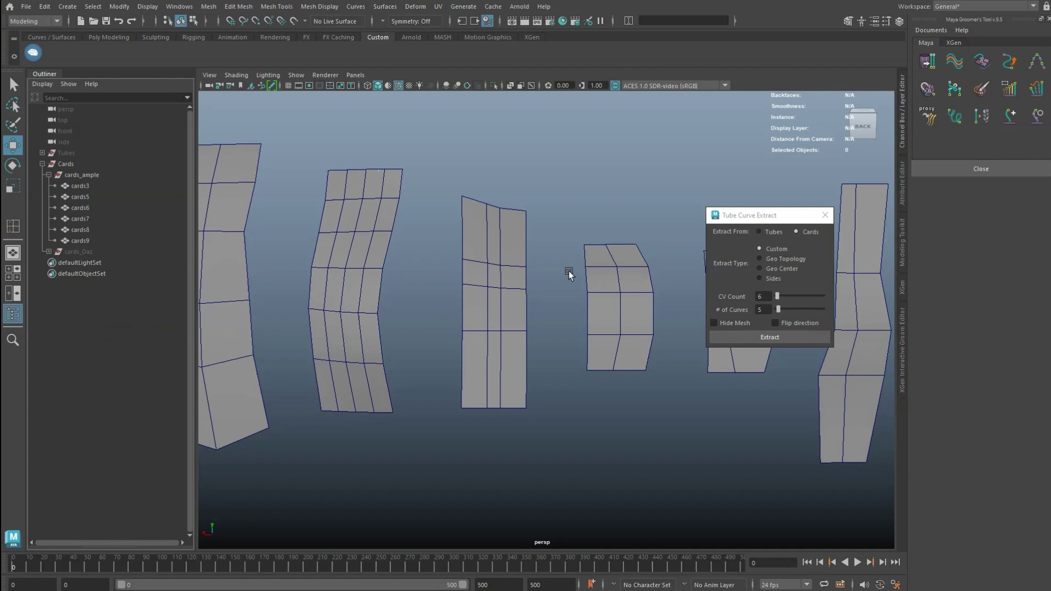
Step: Extract Geo Topology curves from the six sample cards
scroll(570, 271, down, 5)
click(770, 261)
drag(672, 243, 276, 347)
click(763, 311)
scroll(471, 292, up, 2)
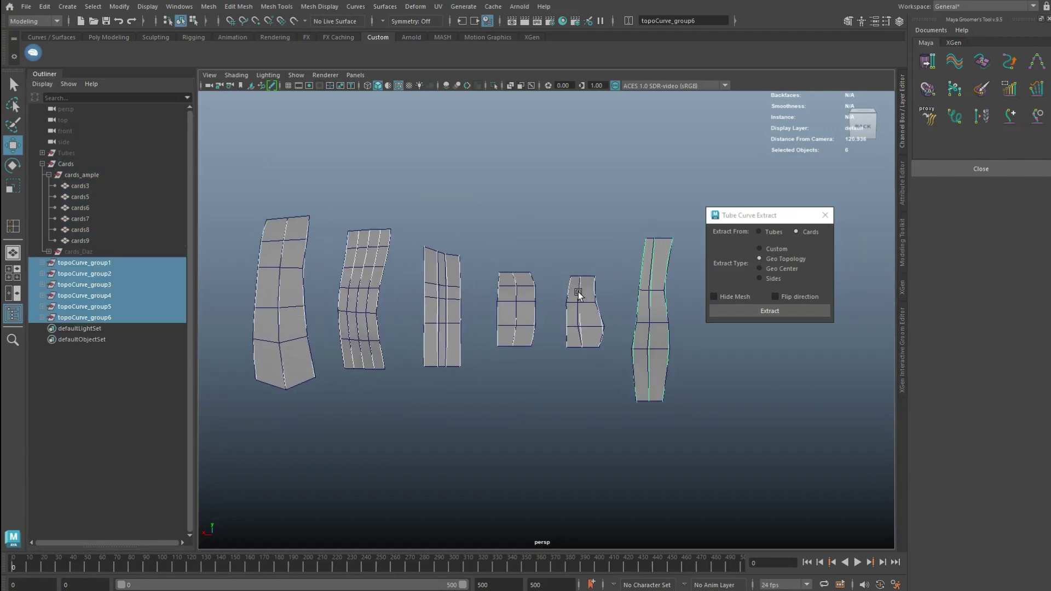
Step: Delete the topology curve groups and repeat the Geo Topology extraction on all six cards with Flip direction enabled
key(Delete)
click(789, 297)
drag(679, 255, 277, 351)
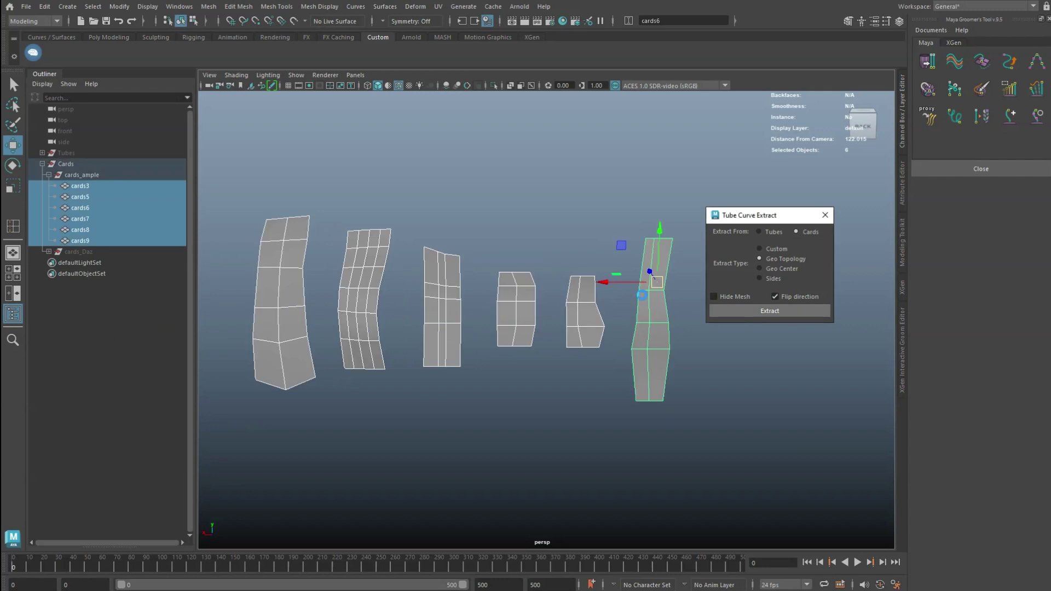
Step: Delete the flipped topology curves and extract Geo Center curves from the six cards with Flip direction off
key(Delete)
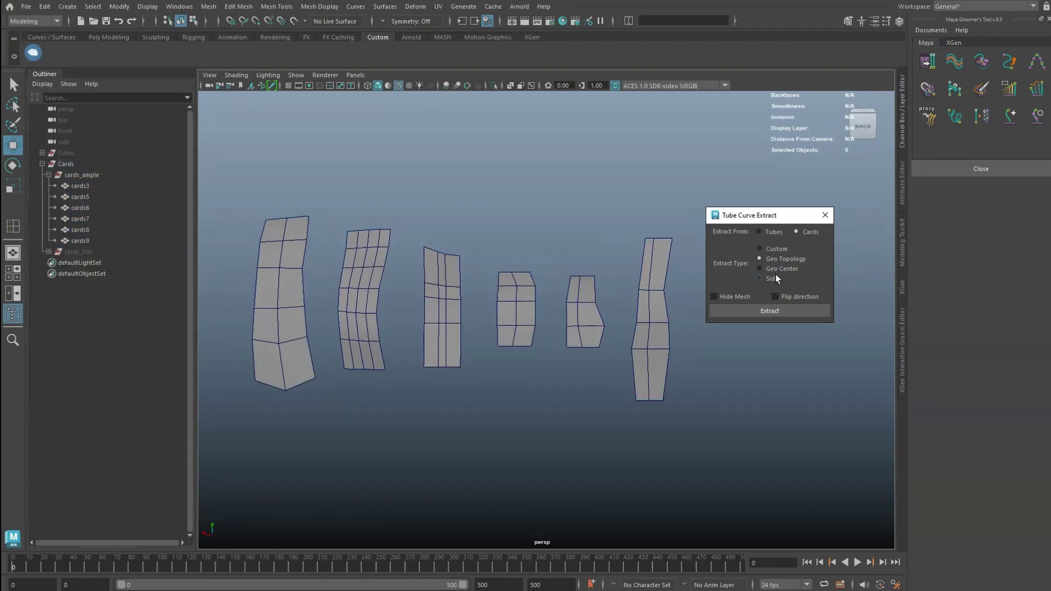
drag(688, 303, 309, 351)
click(770, 310)
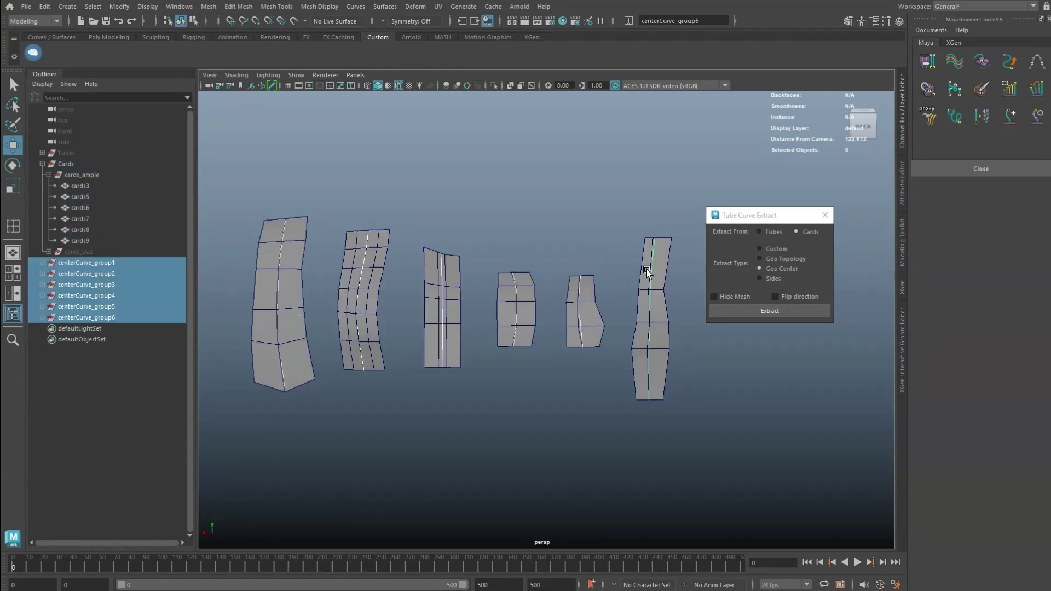
Step: Delete the center curve groups and extract Sides curves from the six sample cards
key(Delete)
click(759, 278)
drag(206, 277, 689, 334)
click(770, 310)
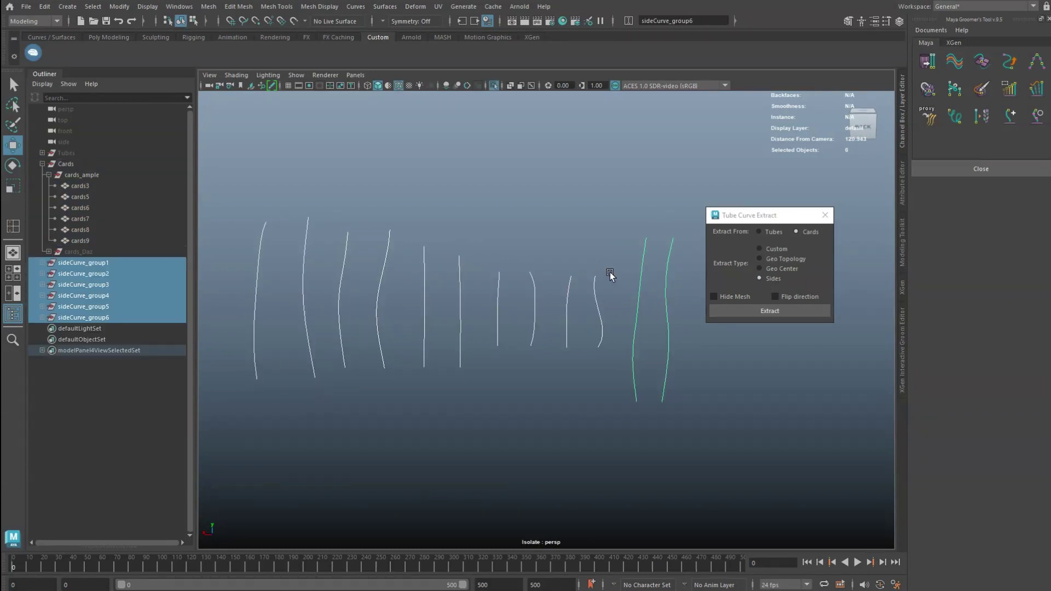
Step: Delete the side curve groups and swap the visible cards by hiding cards_ample and showing cards_Daz
key(Delete)
click(85, 175)
key(ctrl+h)
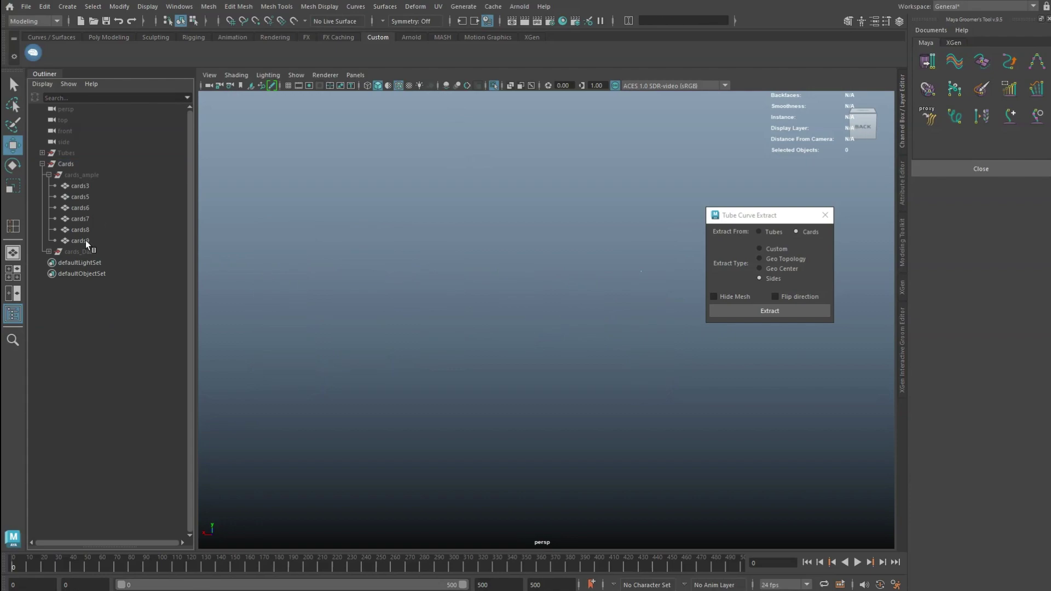
click(85, 251)
key(shift+h)
Step: Select a card in the cards_Daz hair and turn off the wireframe overlay on the shaded hair
click(458, 257)
alt+drag(458, 256, 514, 241)
scroll(514, 241, down, 3)
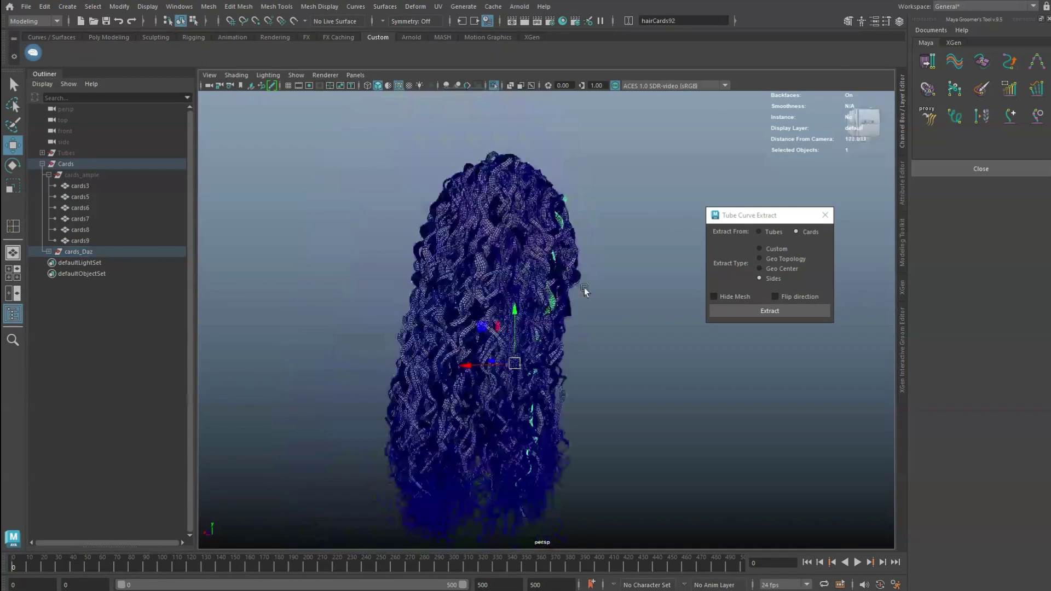
alt+drag(584, 291, 551, 183)
key(alt+5)
Step: Move a single curly hair card out from the side of the cards_Daz hair
click(583, 267)
mouse_move(583, 266)
alt+mouse_down()
mouse_move(557, 279)
mouse_move(582, 300)
mouse_move(538, 265)
alt+mouse_up()
scroll(582, 300, up, 3)
click(538, 264)
middle_drag(585, 282, 678, 292)
alt+drag(678, 291, 551, 273)
Step: Extract Custom curves from the separated curly hair card
click(760, 249)
click(759, 336)
Step: Delete those curves, re-extract the curly card's Custom curves with CV Count 68 and 5 curves, and inspect them in isolation
key(Delete)
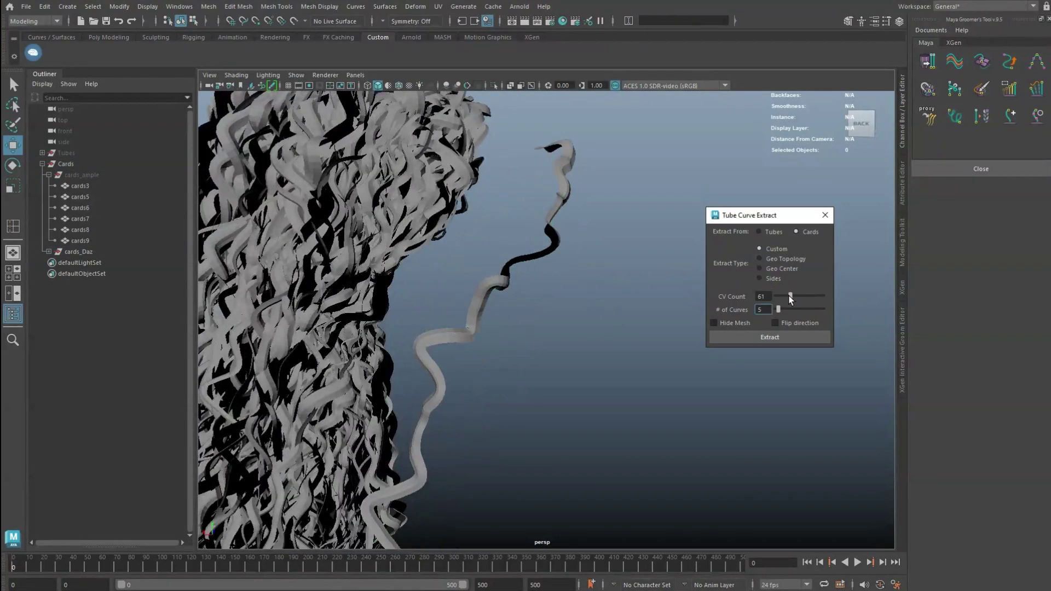
drag(790, 296, 793, 296)
click(510, 277)
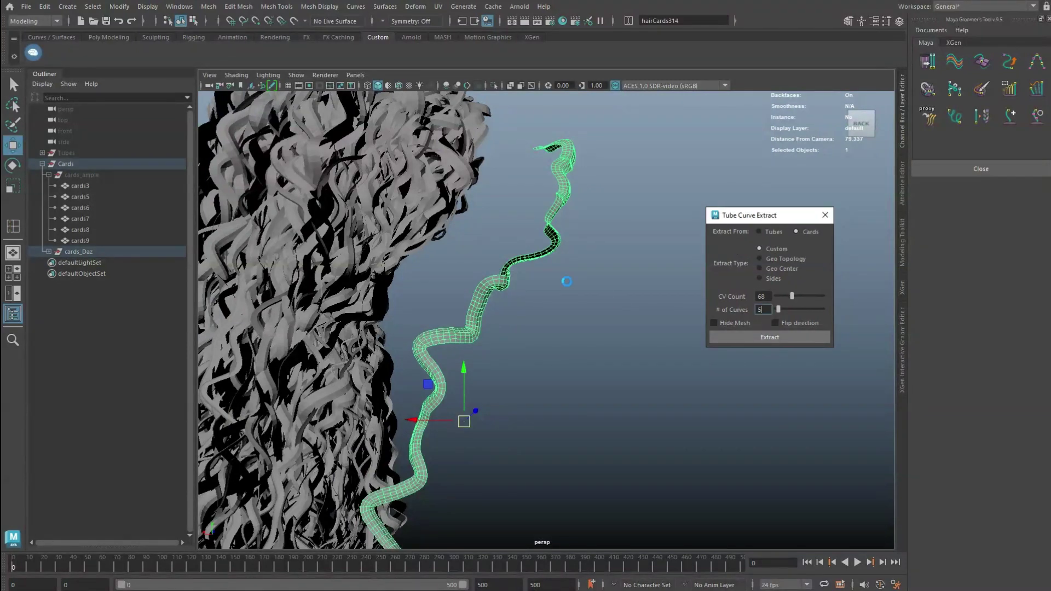
scroll(493, 268, up, 10)
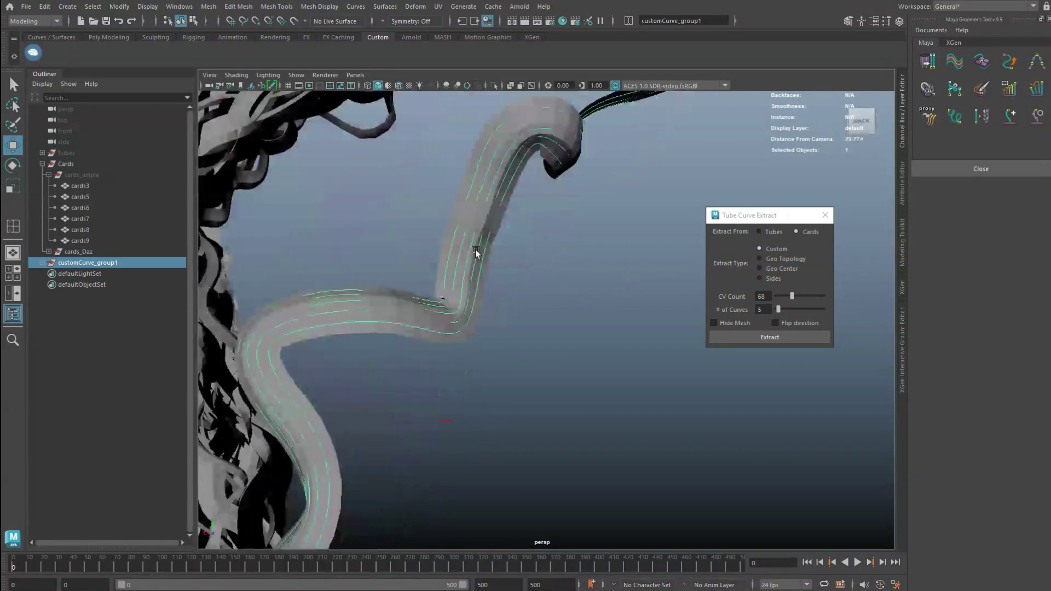
key(ctrl+1)
scroll(499, 259, down, 10)
Step: Delete the curly card's extracted curves and set CV Count to 25
key(Delete)
drag(791, 296, 782, 296)
Step: Move a cluster of seven curly cards out of the hair and add the previously separated card to the selection
alt+drag(548, 304, 466, 219)
mouse_move(547, 274)
alt+mouse_down()
mouse_move(569, 288)
mouse_move(481, 292)
mouse_move(553, 279)
alt+mouse_up()
alt+drag(484, 299, 472, 308)
middle_drag(472, 307, 550, 303)
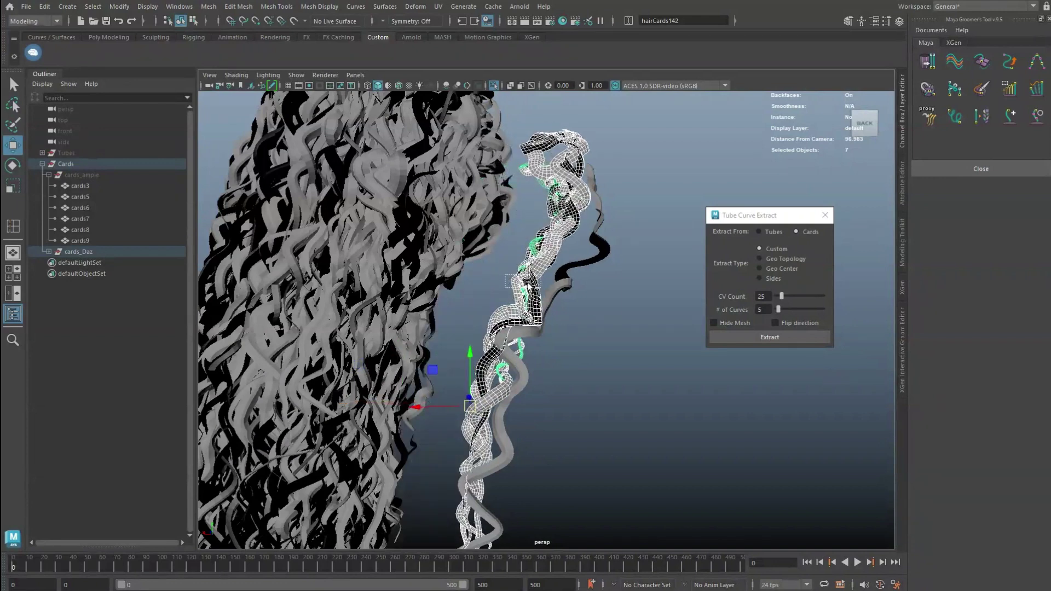
shift+drag(528, 285, 570, 298)
scroll(570, 298, up, 2)
Step: Extract Custom curves from the eight selected curly cards with CV Count 50 and 3 curves
click(757, 296)
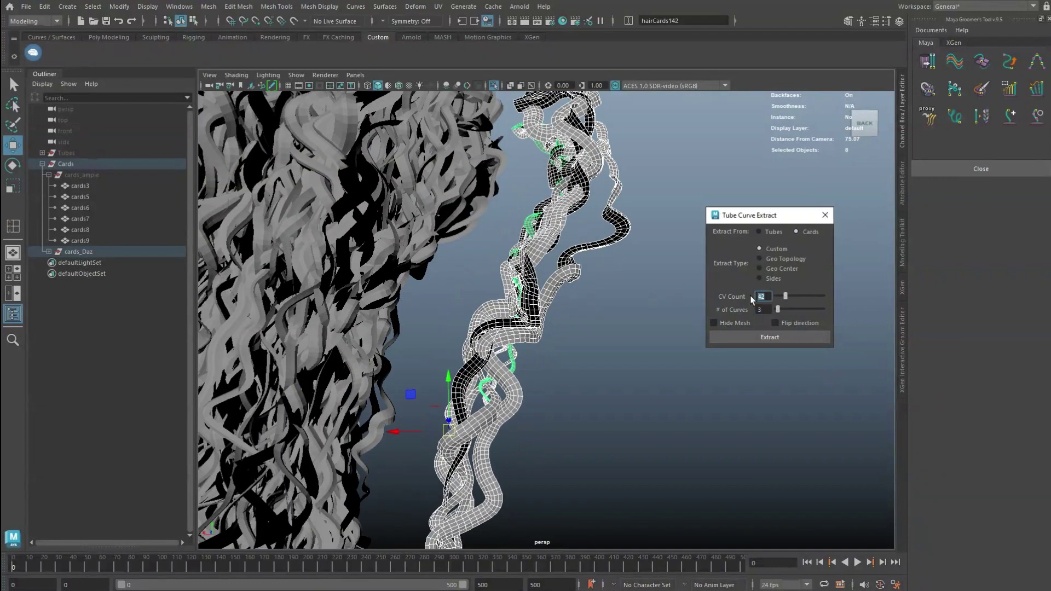
alt+drag(556, 316, 543, 289)
click(745, 339)
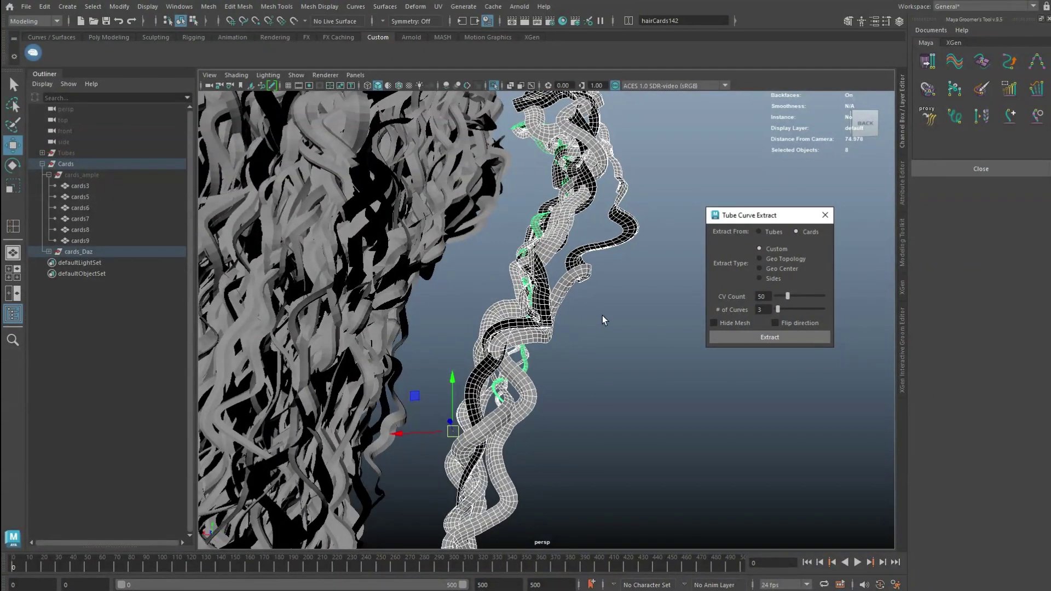